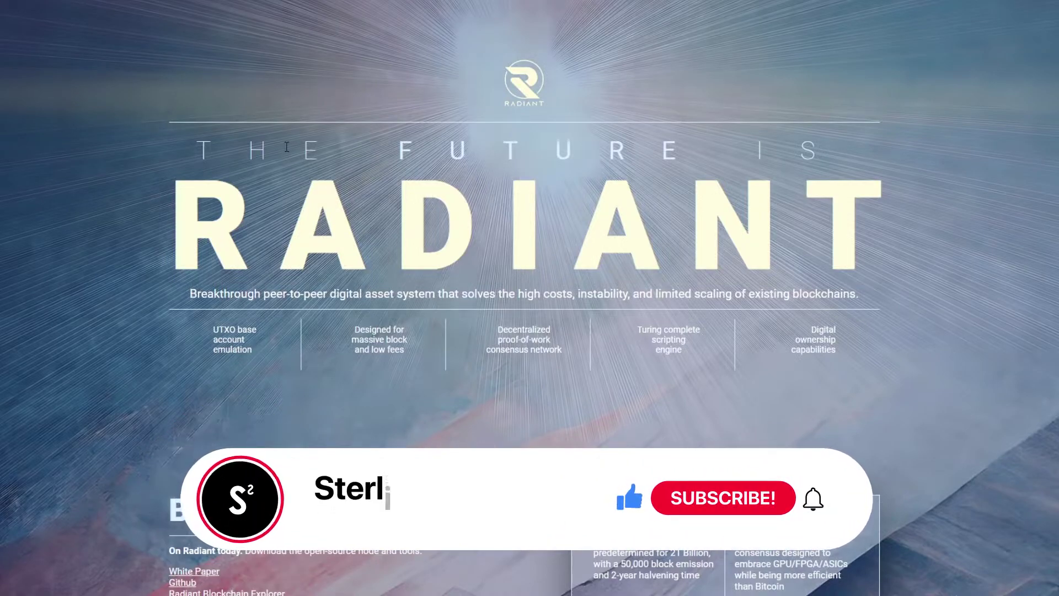
Open the Electron-Radiant wallet's GitHub repository from the WALLETS list in the Radiant site footer
{"action": "scroll", "coordinate": [312, 152], "scroll_direction": "down", "scroll_amount": 1}
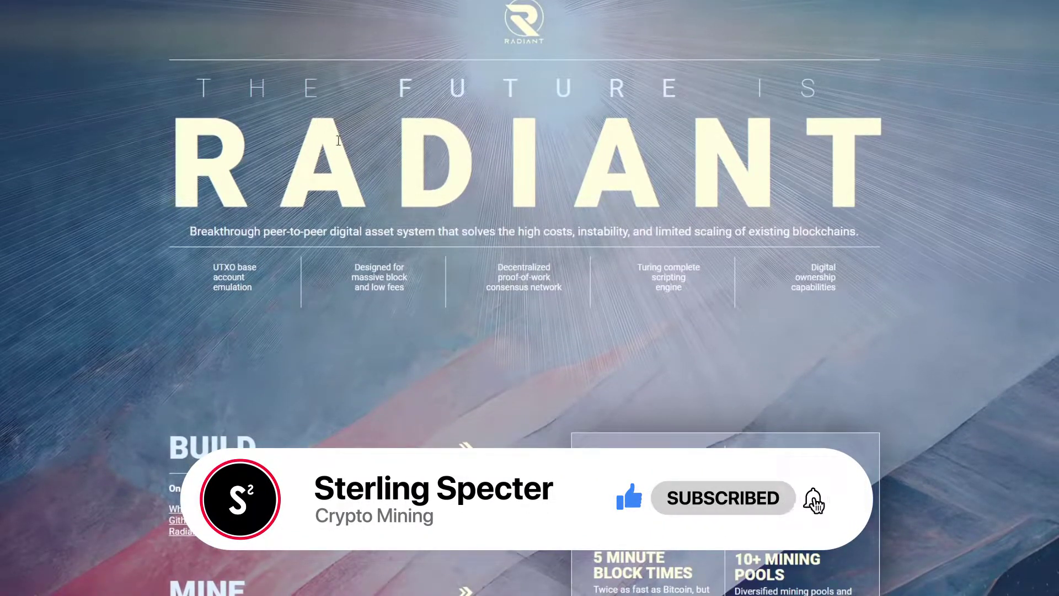
{"action": "left_click_drag", "start_coordinate": [347, 144], "coordinate": [912, 160]}
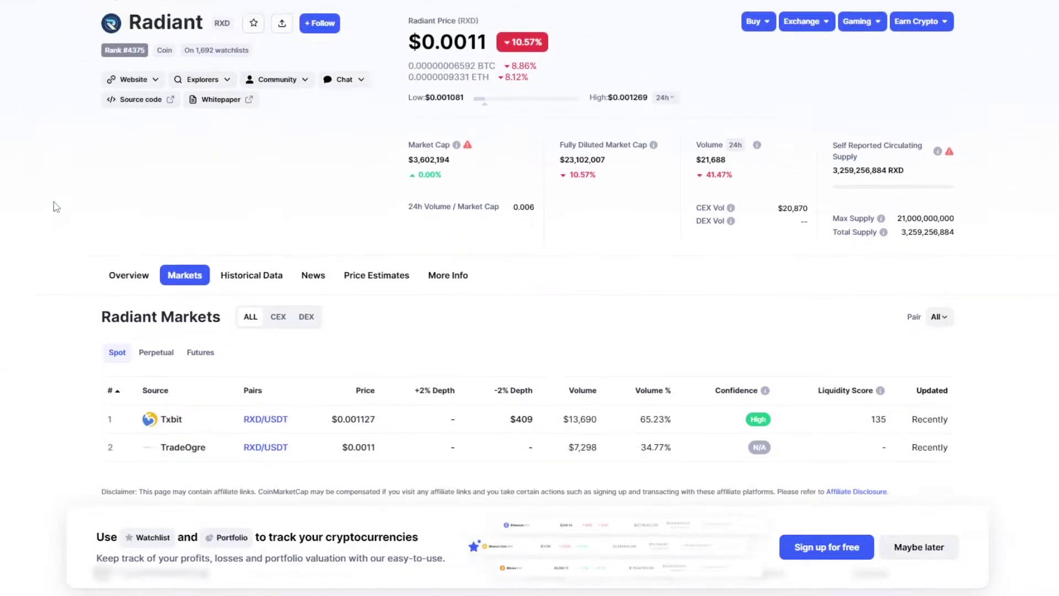
{"action": "scroll", "coordinate": [54, 201], "scroll_direction": "down", "scroll_amount": 1}
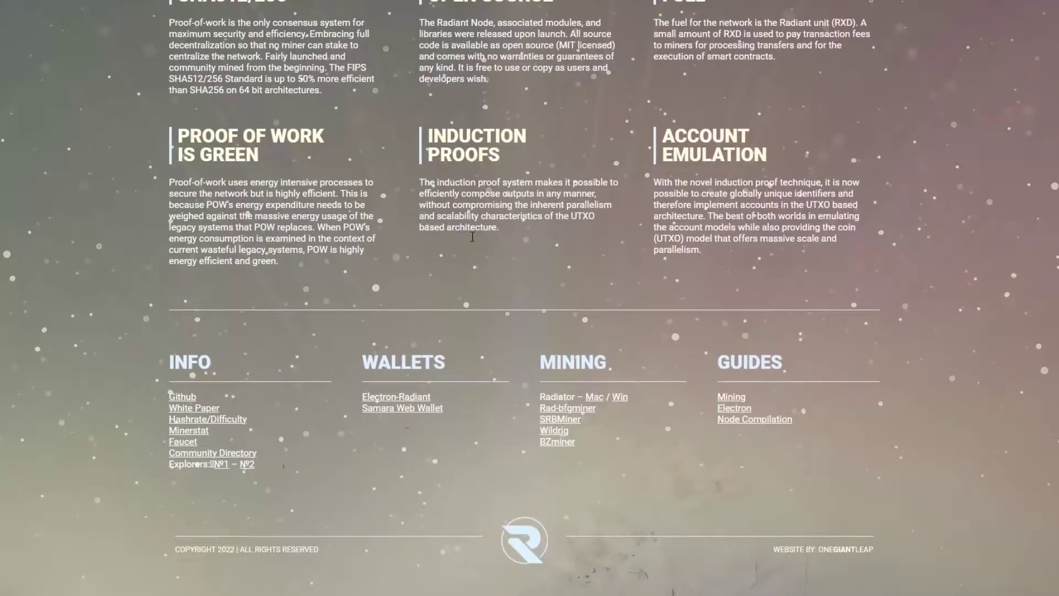
{"action": "left_click", "coordinate": [393, 397]}
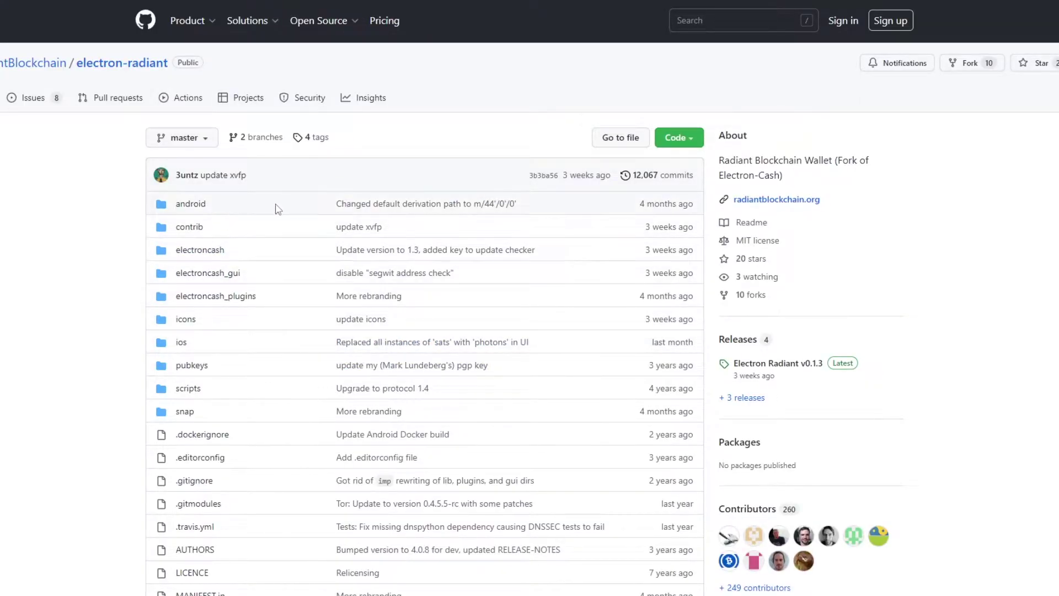
Download Electron-Radiant-v0.1.3.exe from the Electron Radiant v0.1.3 release assets
{"action": "left_click_drag", "start_coordinate": [276, 208], "coordinate": [292, 484]}
{"action": "left_click", "coordinate": [1035, 333]}
{"action": "left_click", "coordinate": [786, 367]}
{"action": "scroll", "coordinate": [401, 292], "scroll_direction": "down", "scroll_amount": 1}
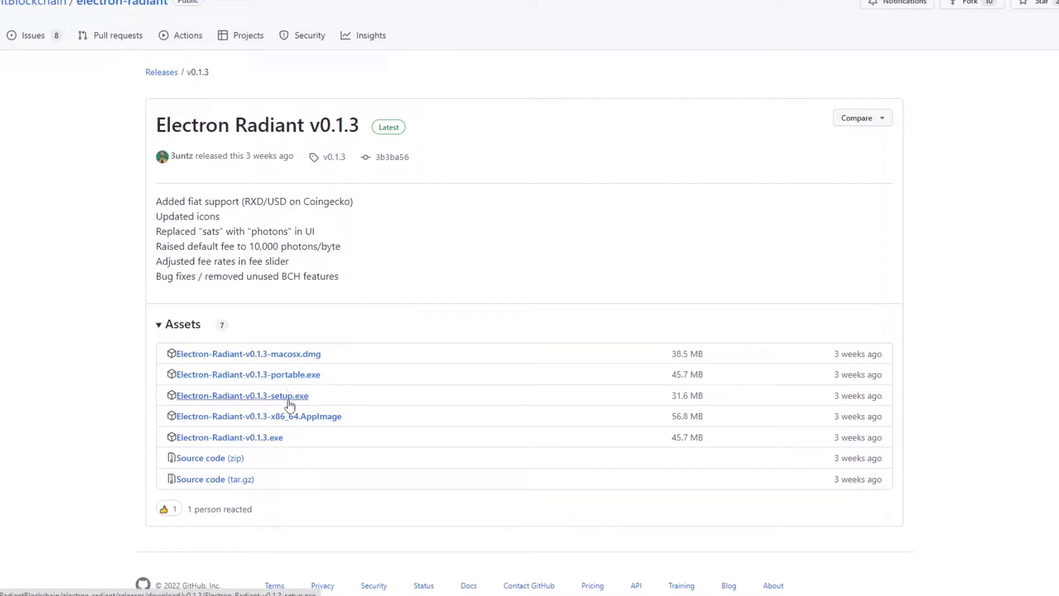
{"action": "left_click", "coordinate": [183, 439]}
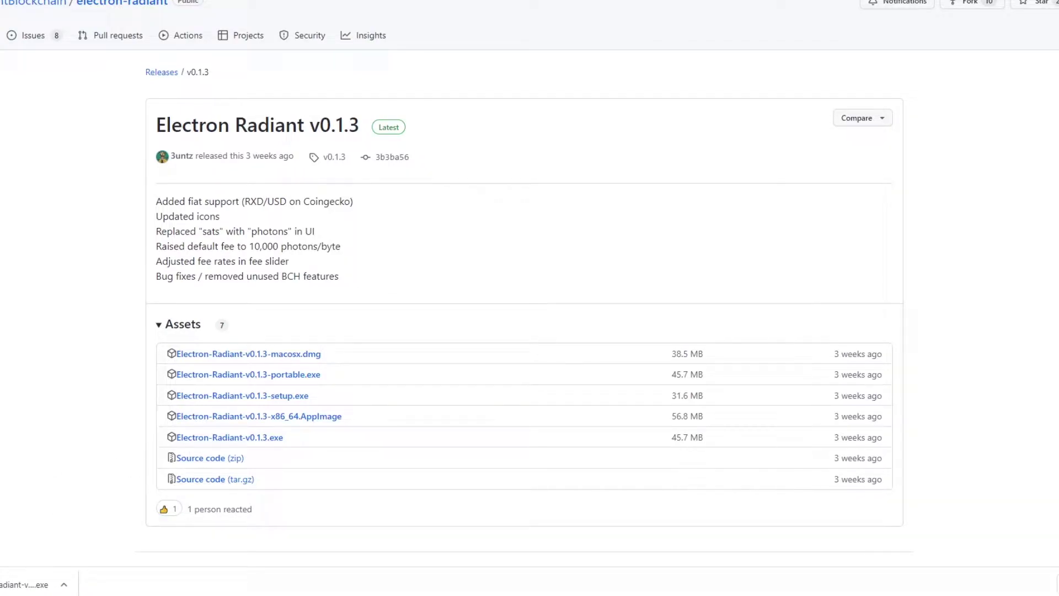
Dismiss the download notice and enter the wallet password for default_wallet
{"action": "left_click", "coordinate": [1051, 584]}
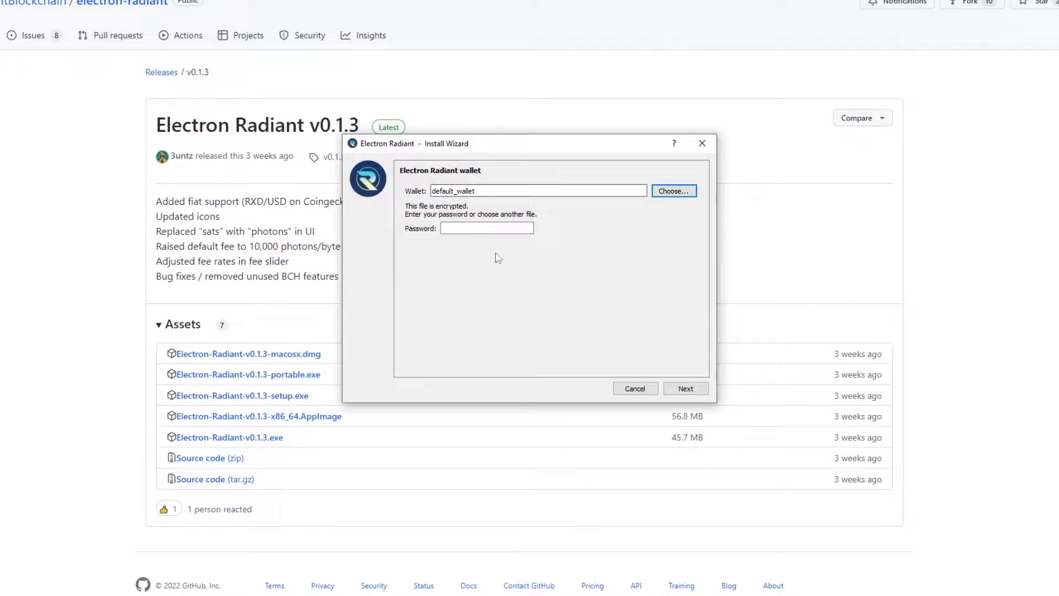
{"action": "left_click", "coordinate": [481, 227]}
{"action": "left_click", "coordinate": [480, 227]}
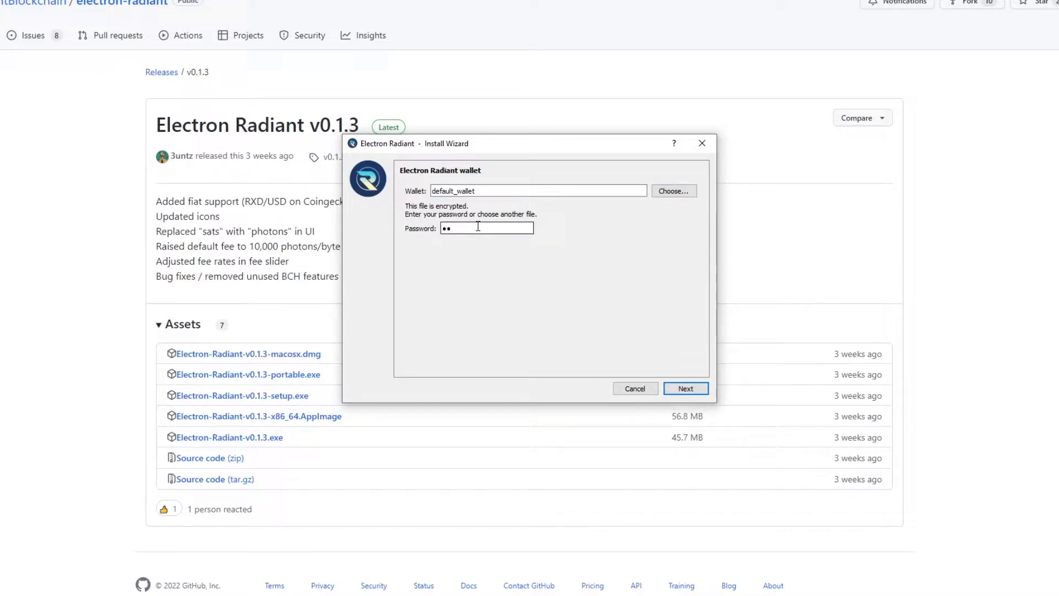
{"action": "type", "text": "*"}
Unlock default_wallet and inspect its Send and Receive tabs, selecting the receiving address
{"action": "left_click", "coordinate": [678, 391]}
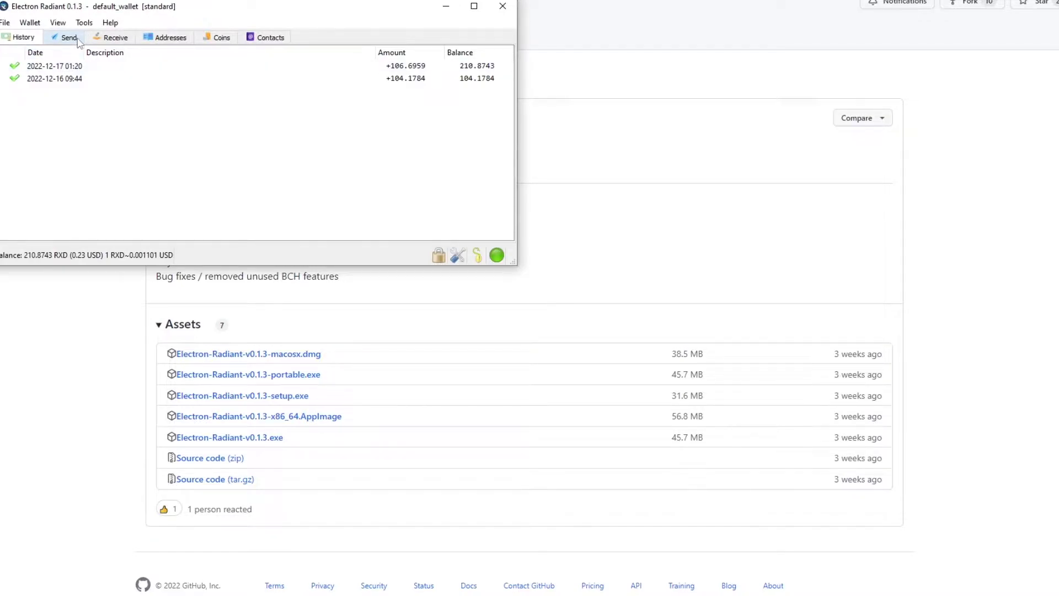
{"action": "left_click", "coordinate": [69, 38]}
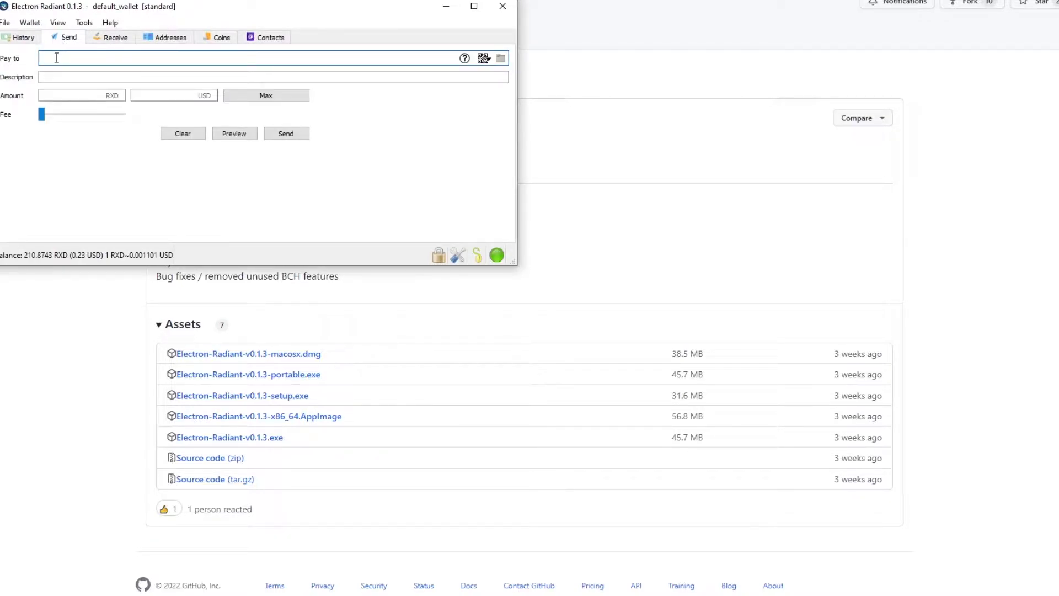
{"action": "left_click_drag", "start_coordinate": [216, 11], "coordinate": [499, 98]}
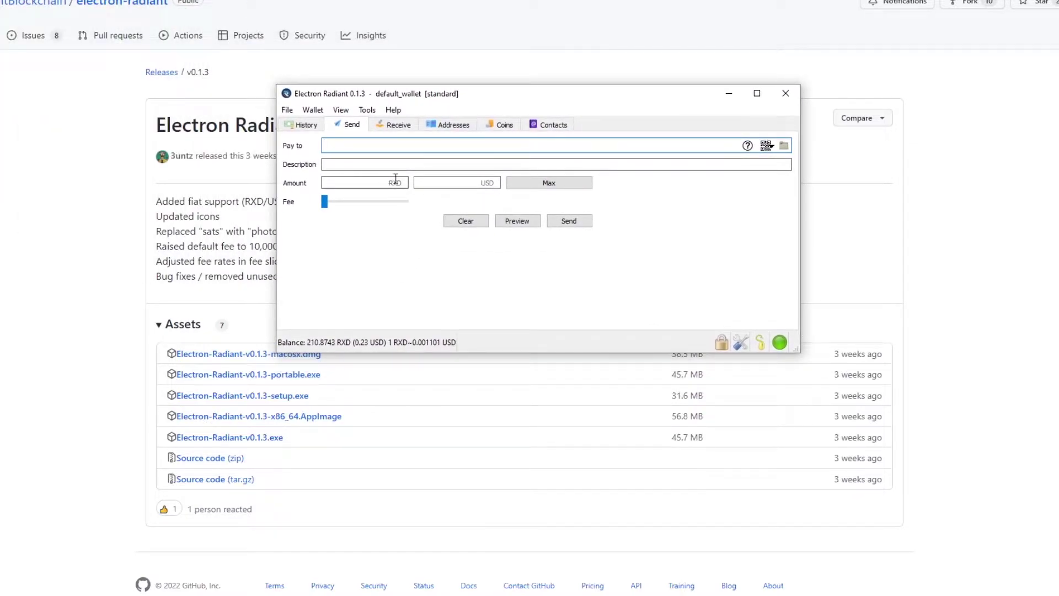
{"action": "left_click", "coordinate": [397, 128]}
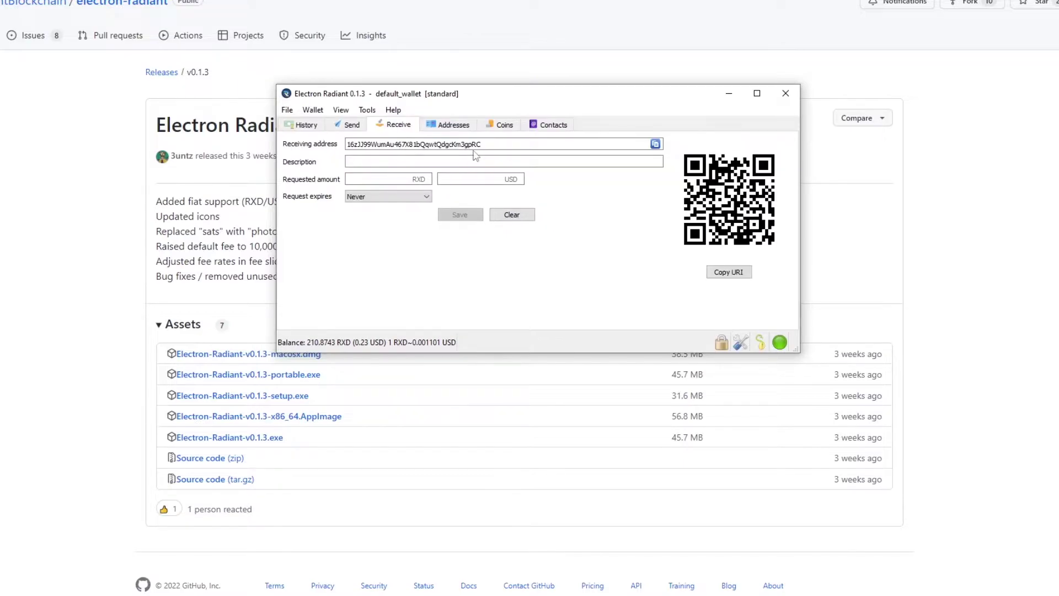
{"action": "double_click", "coordinate": [496, 145]}
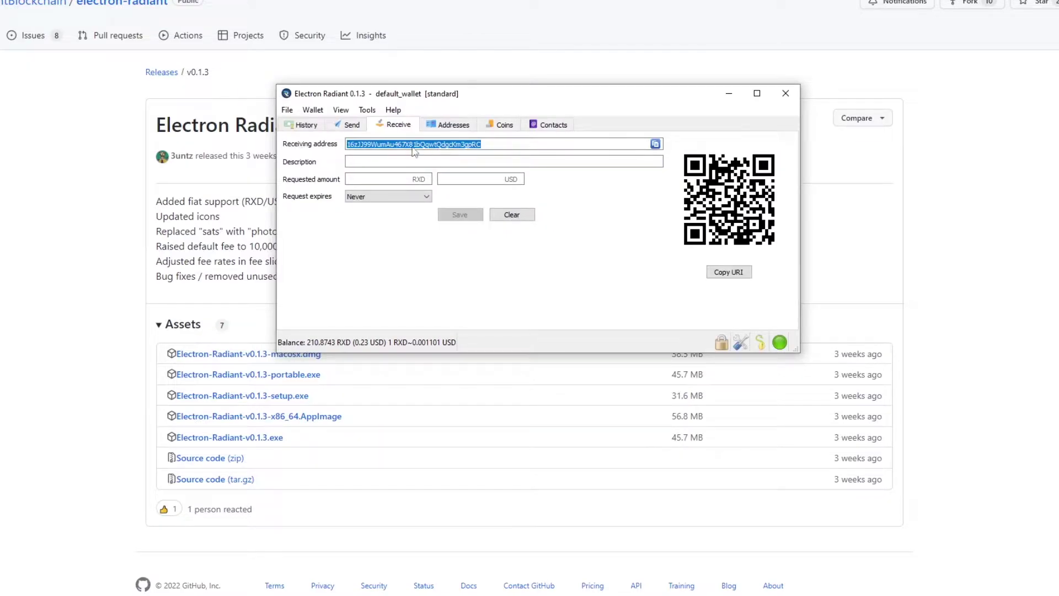
Copy the first receiving address from the wallet's Addresses list
{"action": "left_click", "coordinate": [453, 126]}
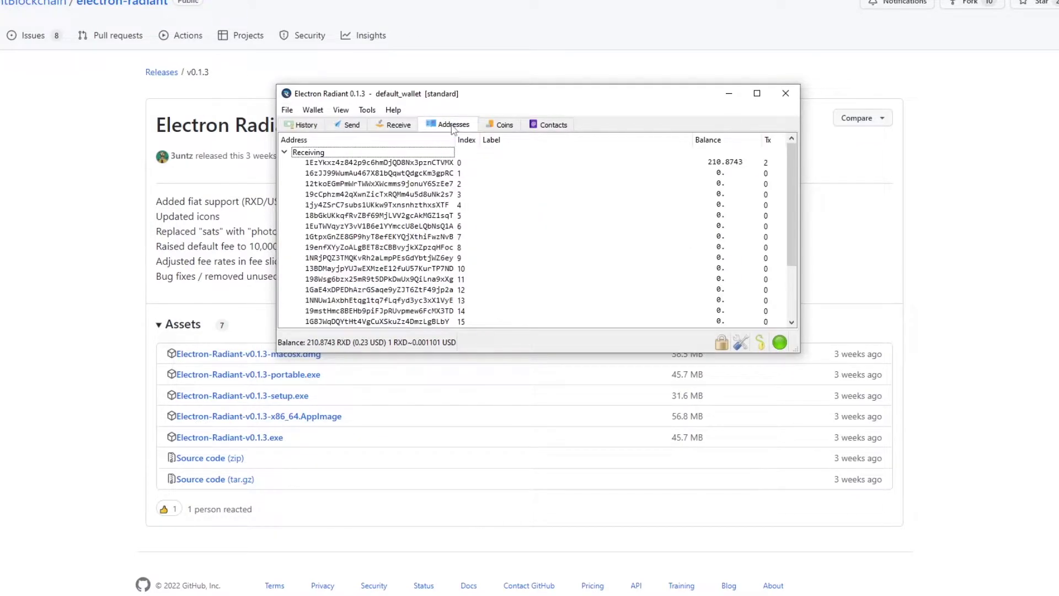
{"action": "left_click_drag", "start_coordinate": [309, 163], "coordinate": [450, 324]}
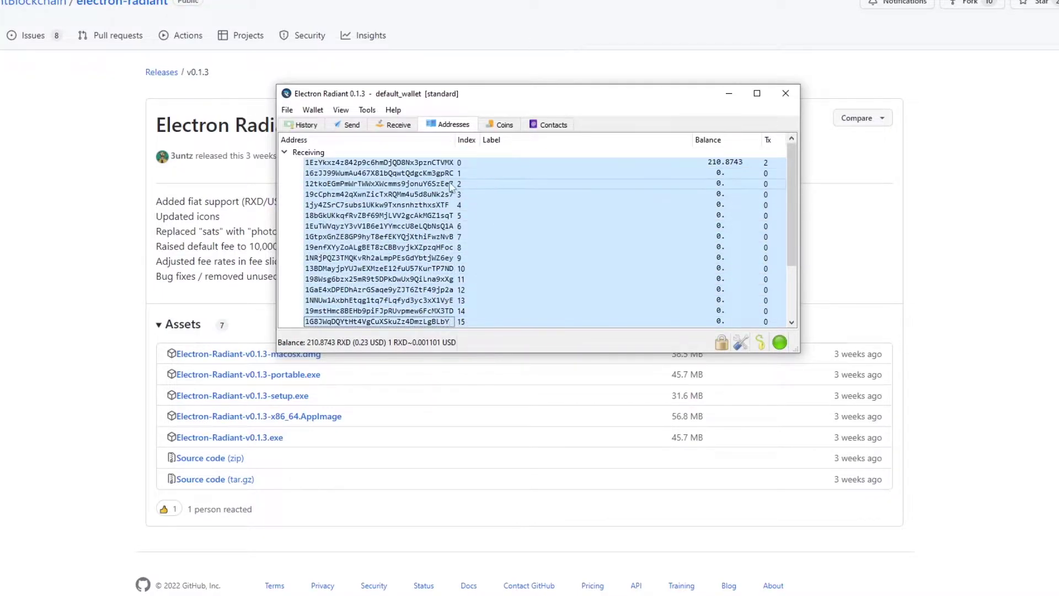
{"action": "left_click", "coordinate": [408, 163]}
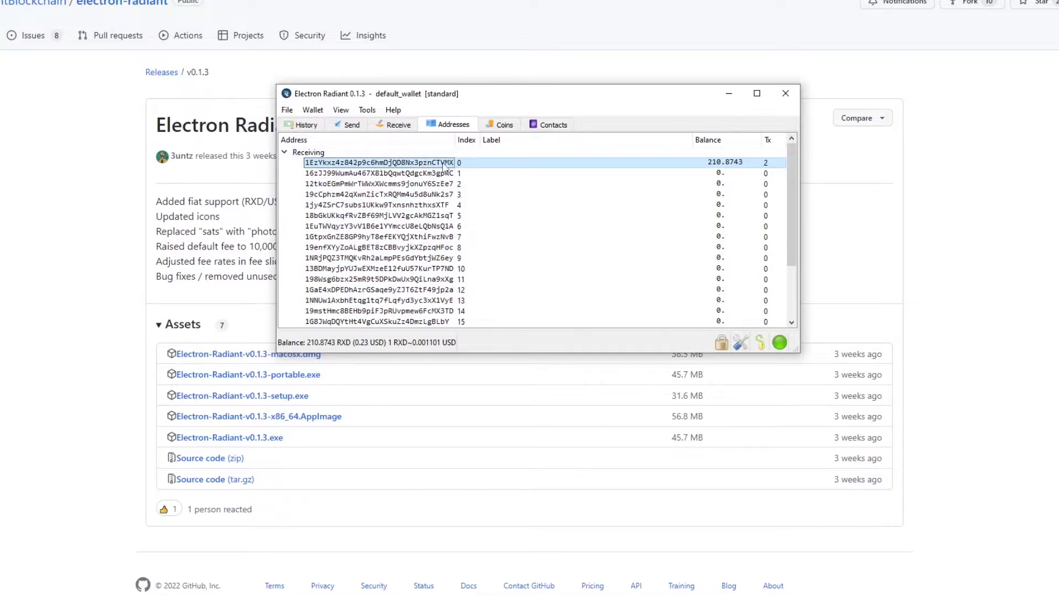
{"action": "right_click", "coordinate": [445, 166]}
{"action": "left_click", "coordinate": [479, 172]}
Close the wallet, search 'rad' on MiningPoolStats and review Radiant (RXD)'s pool hashrates and payouts
{"action": "left_click", "coordinate": [442, 18]}
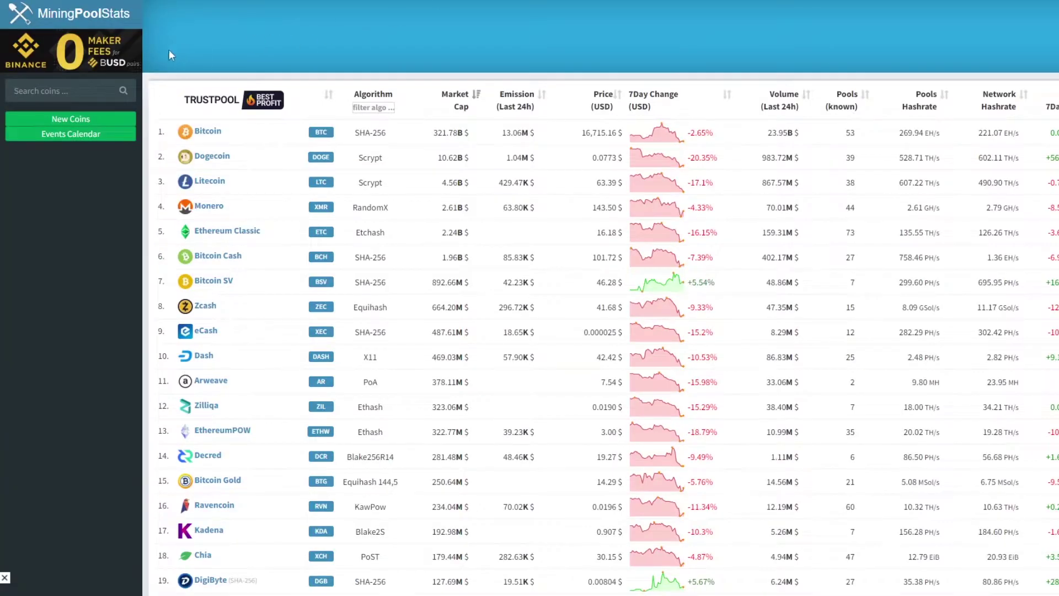
{"action": "left_click", "coordinate": [32, 95]}
{"action": "type", "text": "rad"}
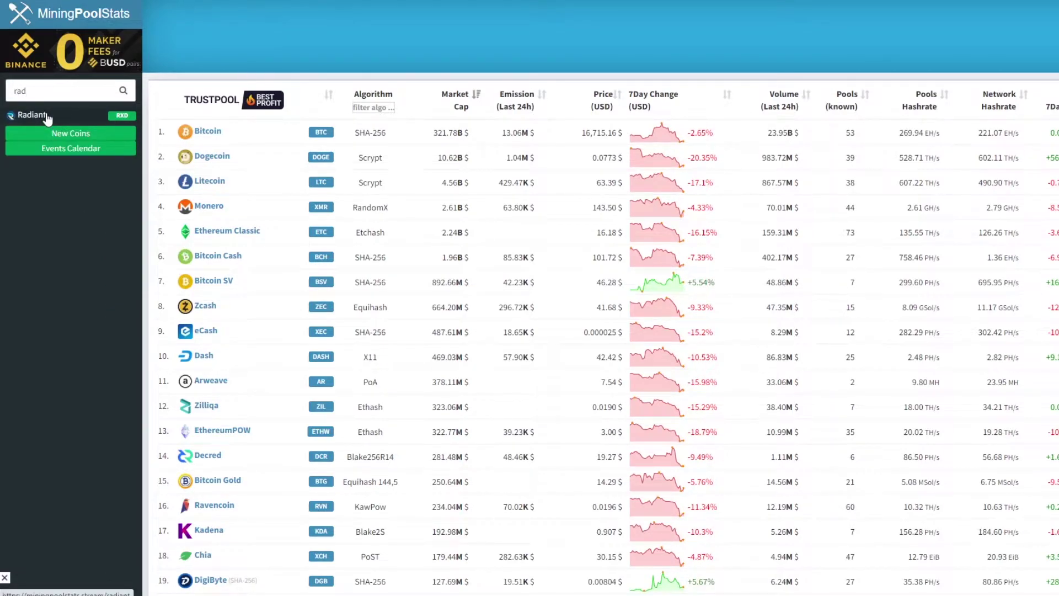
{"action": "left_click", "coordinate": [44, 114]}
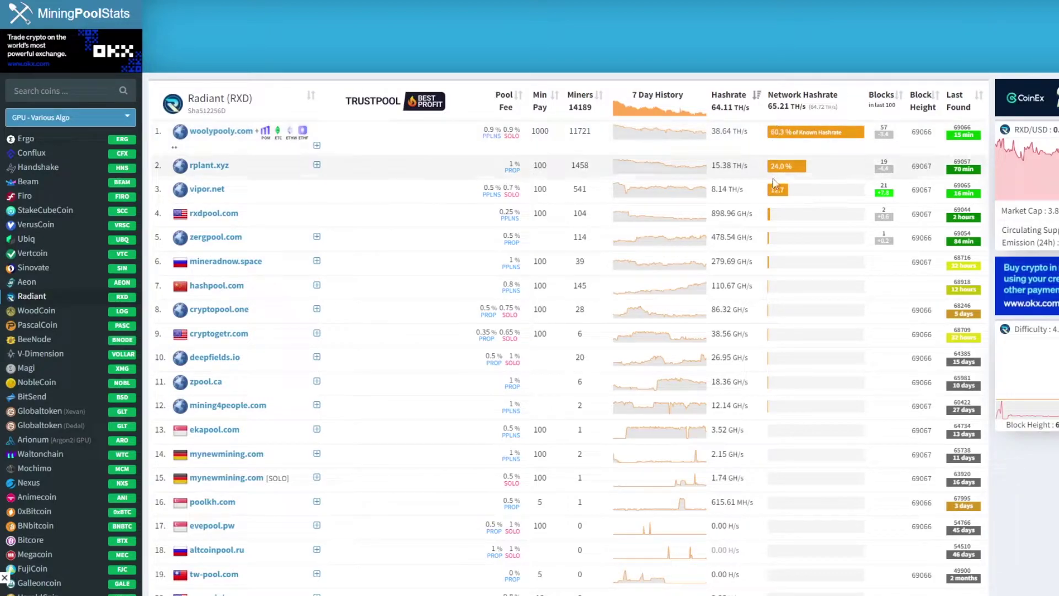
{"action": "triple_click", "coordinate": [842, 132]}
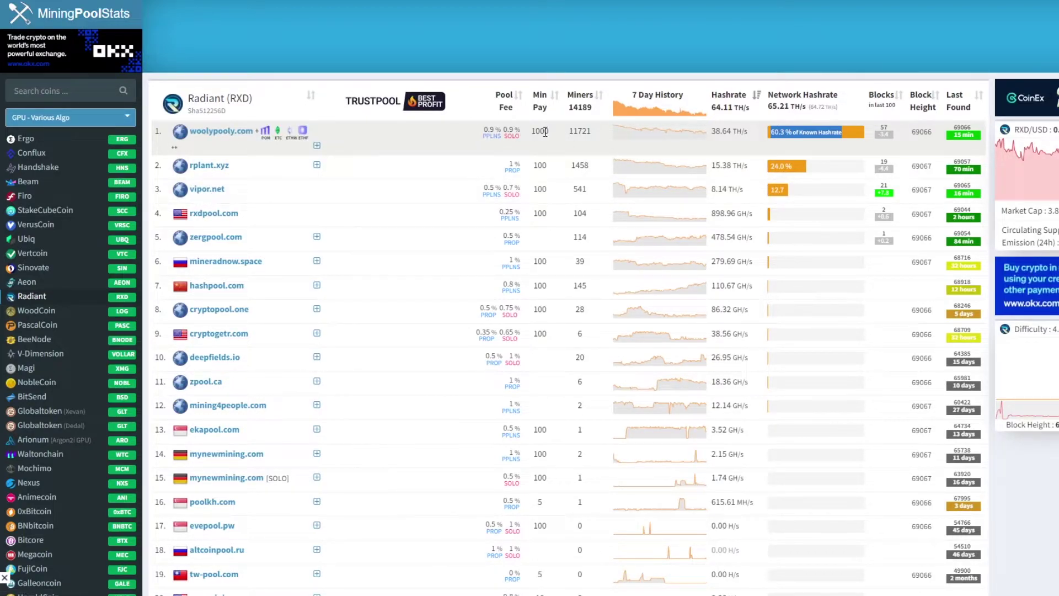
{"action": "left_click_drag", "start_coordinate": [545, 131], "coordinate": [531, 131]}
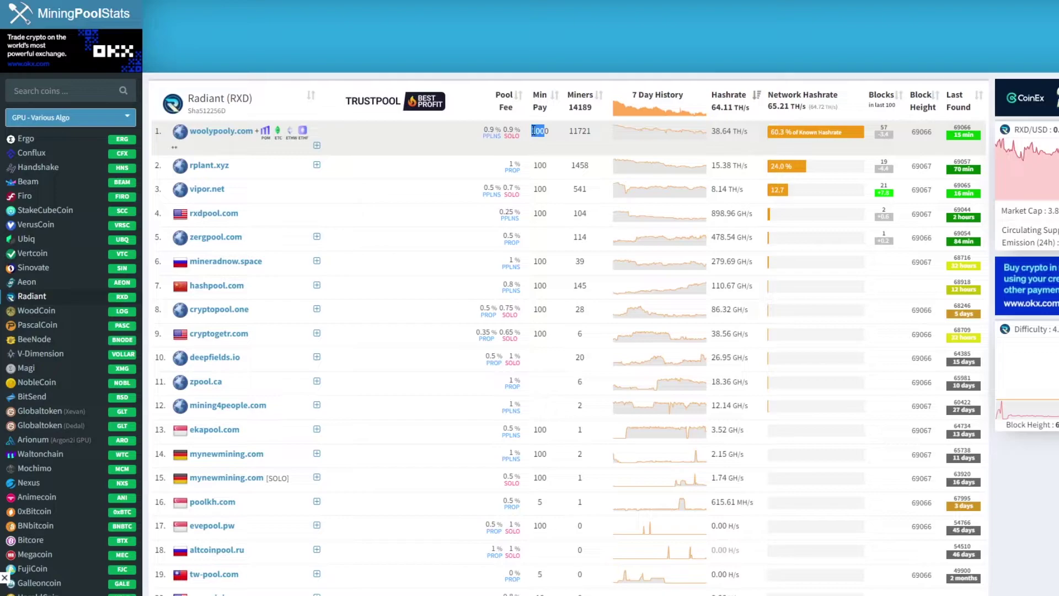
Go to the vipor.net website and open its Radiant pool setup page
{"action": "left_click", "coordinate": [208, 190]}
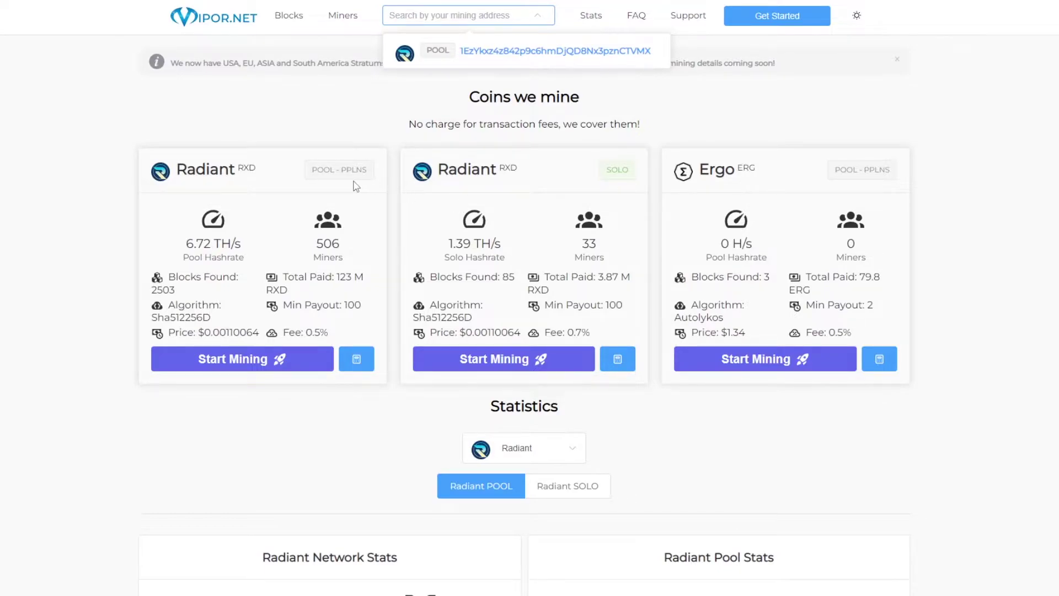
{"action": "left_click", "coordinate": [226, 175]}
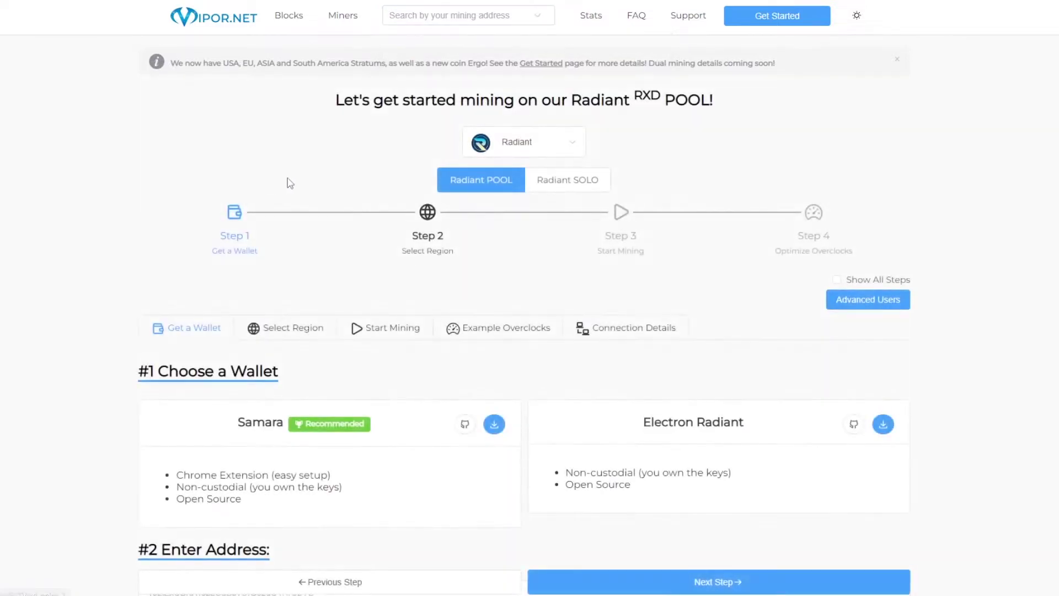
{"action": "scroll", "coordinate": [356, 251], "scroll_direction": "down", "scroll_amount": 2}
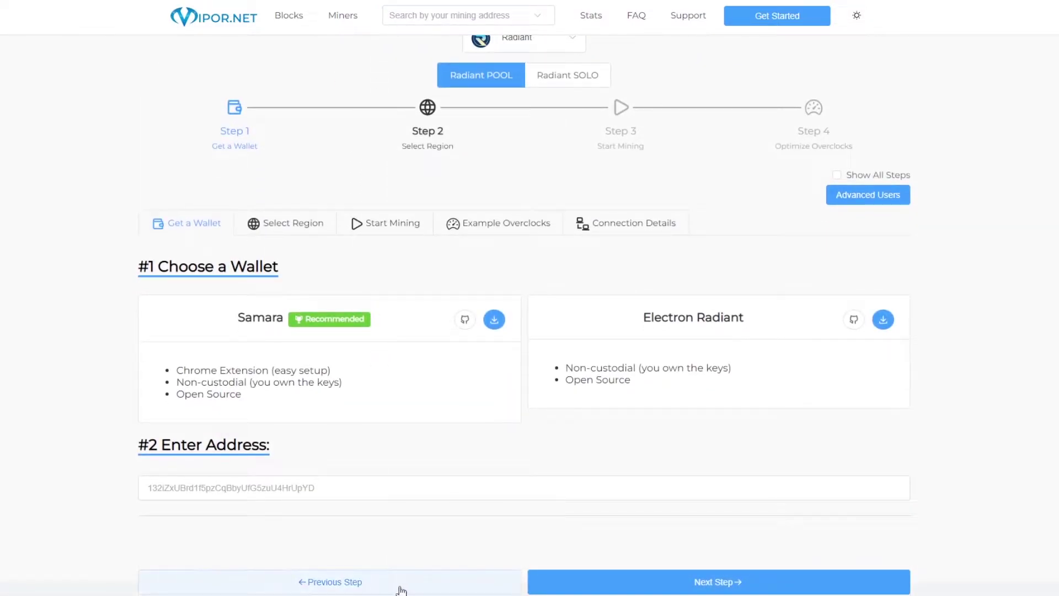
Copy the wallet's first receiving address and paste it into the pool's address field
{"action": "key", "text": "alt+Tab"}
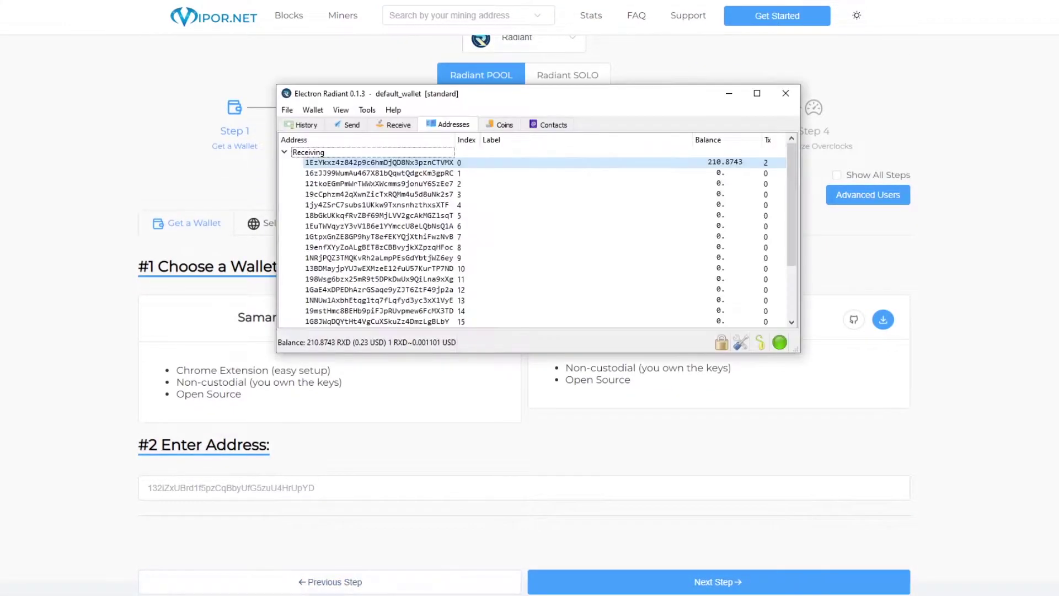
{"action": "left_click", "coordinate": [403, 159]}
{"action": "right_click", "coordinate": [402, 161]}
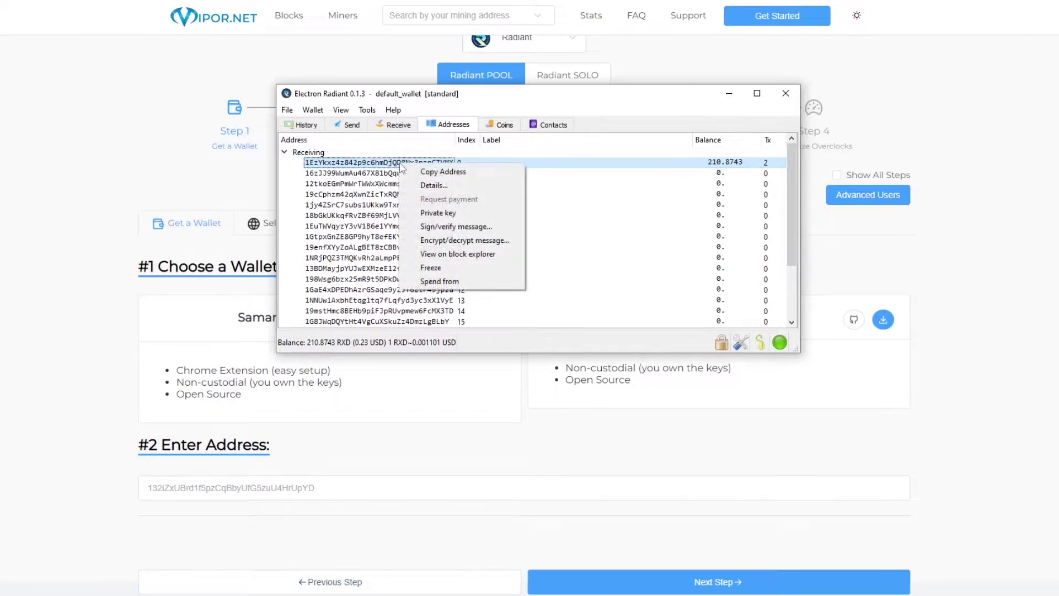
{"action": "left_click", "coordinate": [430, 176]}
{"action": "left_click", "coordinate": [227, 483]}
{"action": "right_click", "coordinate": [229, 485]}
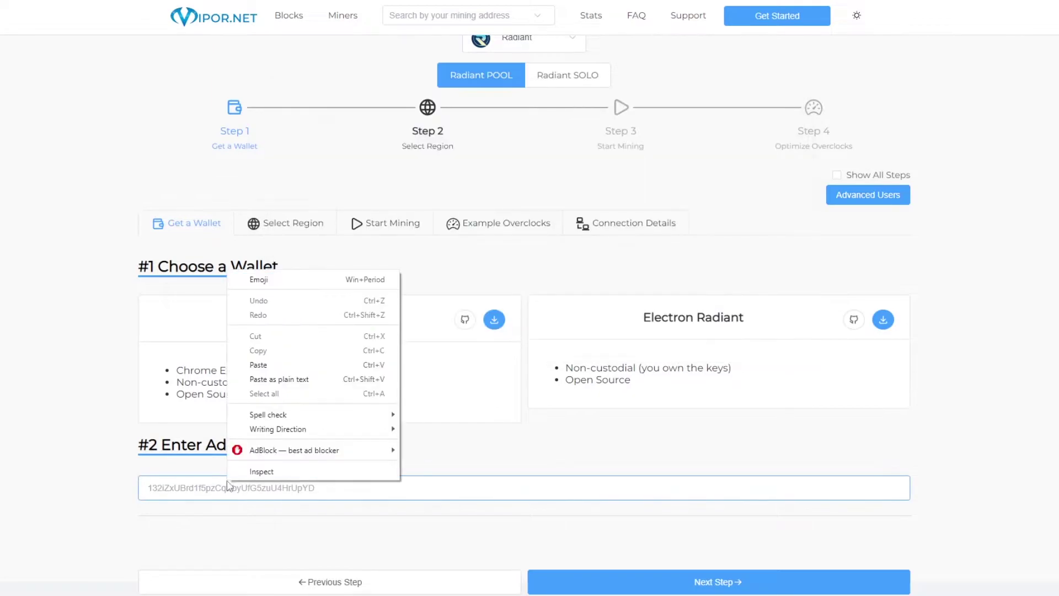
{"action": "left_click", "coordinate": [258, 364]}
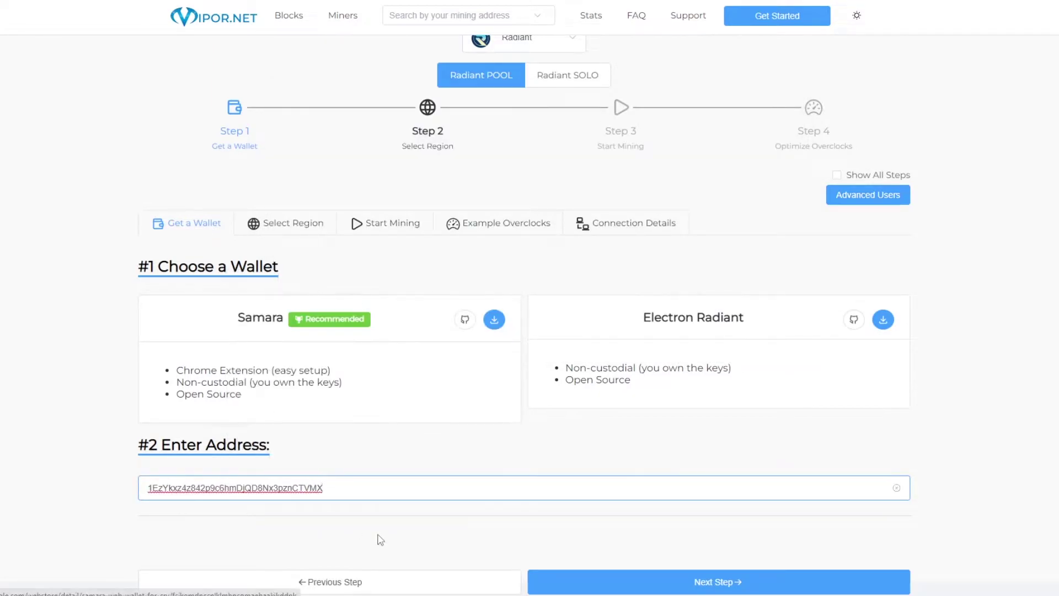
Choose the Europe server and Windows, and enter the worker name
{"action": "left_click", "coordinate": [586, 589]}
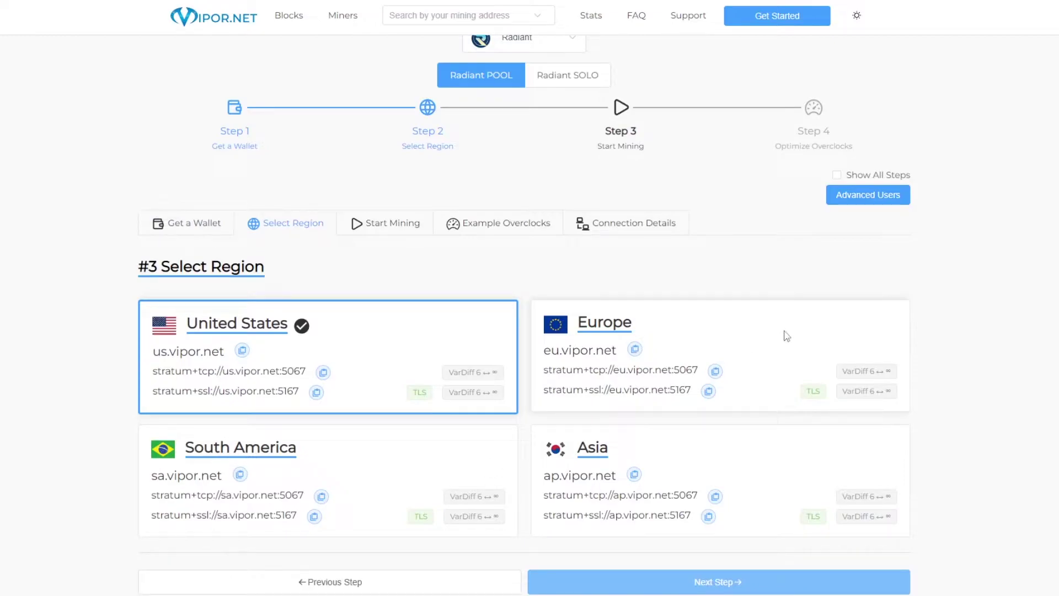
{"action": "left_click", "coordinate": [639, 324]}
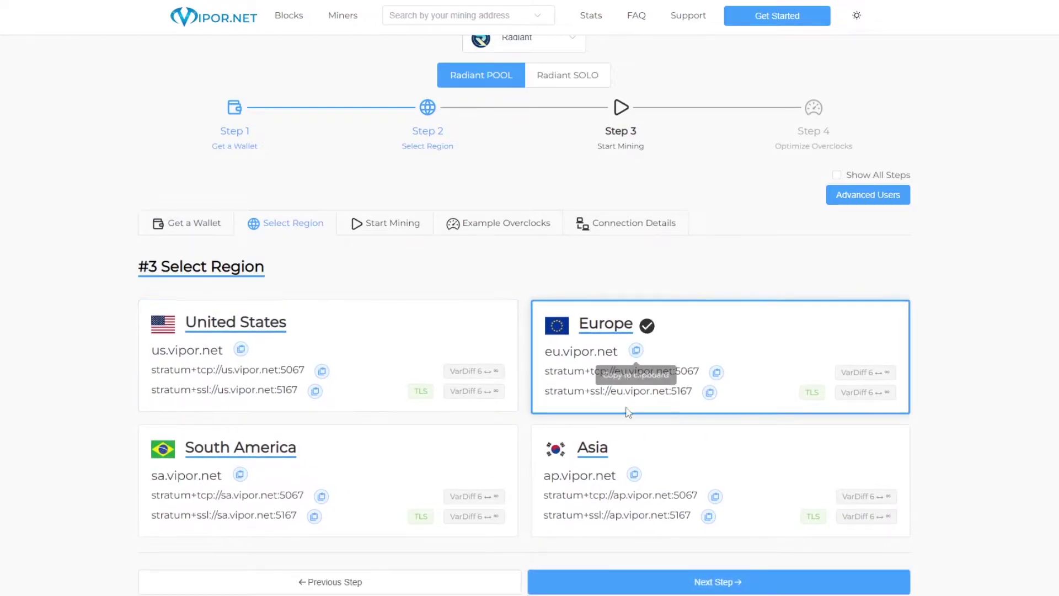
{"action": "left_click", "coordinate": [659, 582]}
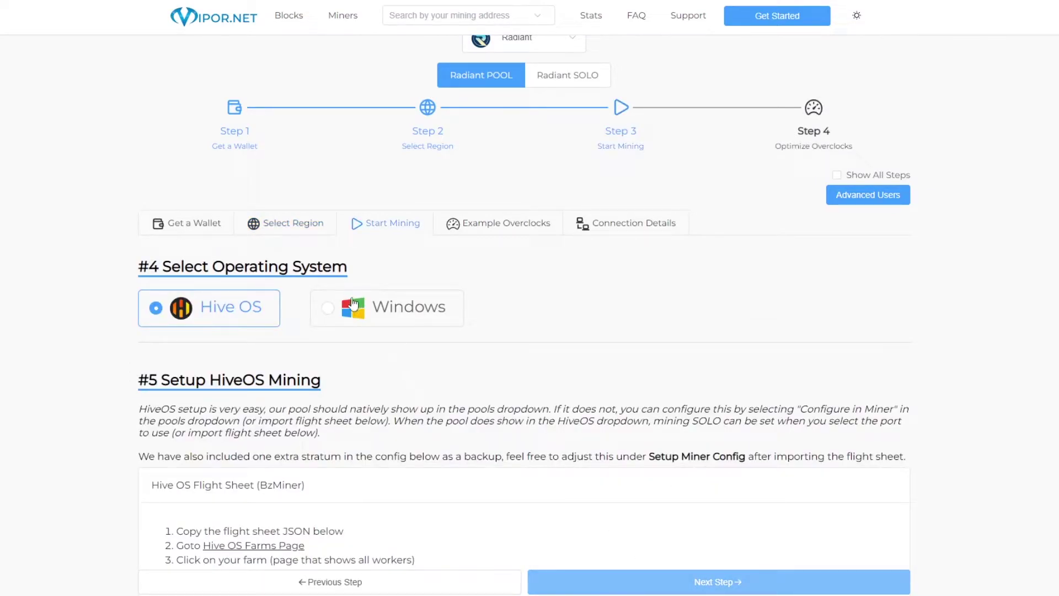
{"action": "left_click", "coordinate": [326, 310]}
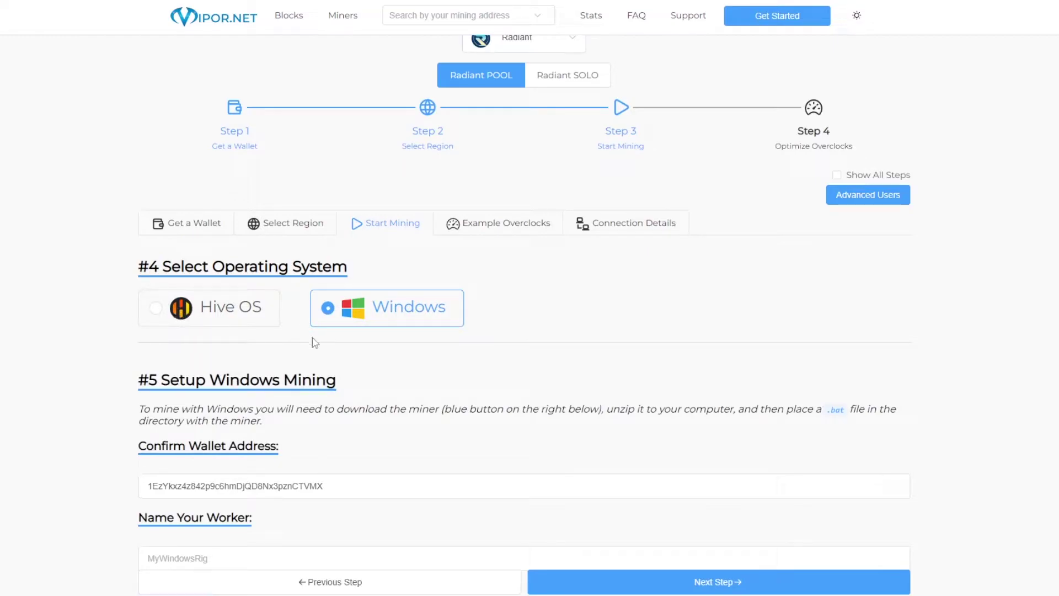
{"action": "scroll", "coordinate": [340, 348], "scroll_direction": "down", "scroll_amount": 3}
{"action": "left_click", "coordinate": [317, 370]}
{"action": "type", "text": "ss"}
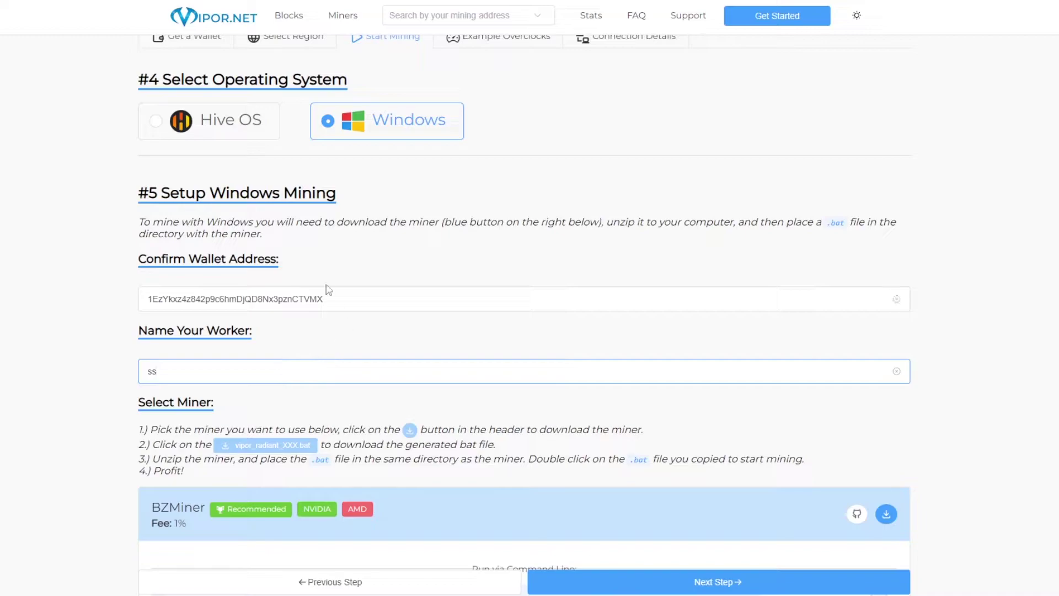
Review the generated BZMiner and SRBMiner commands for eu.vipor.net:5066
{"action": "scroll", "coordinate": [364, 290], "scroll_direction": "down", "scroll_amount": 6}
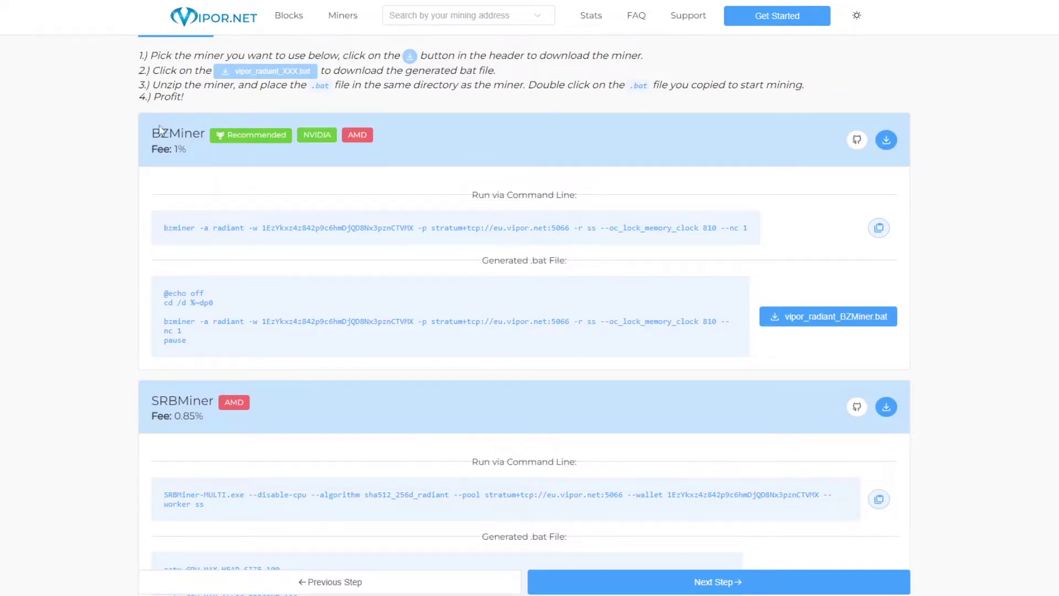
{"action": "left_click_drag", "start_coordinate": [154, 133], "coordinate": [215, 133]}
{"action": "left_click_drag", "start_coordinate": [152, 400], "coordinate": [219, 402]}
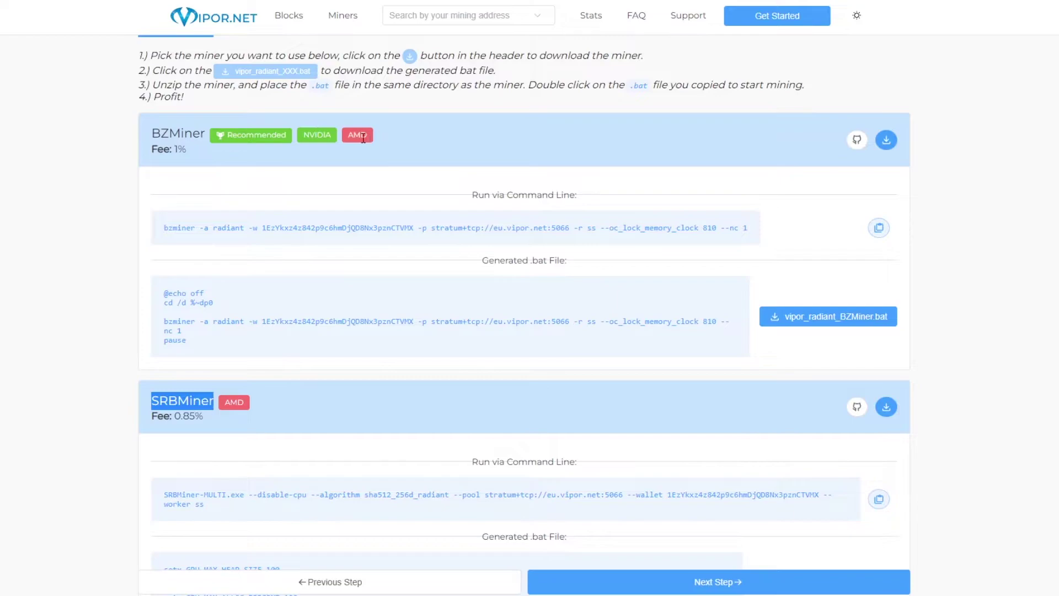
{"action": "left_click", "coordinate": [483, 155]}
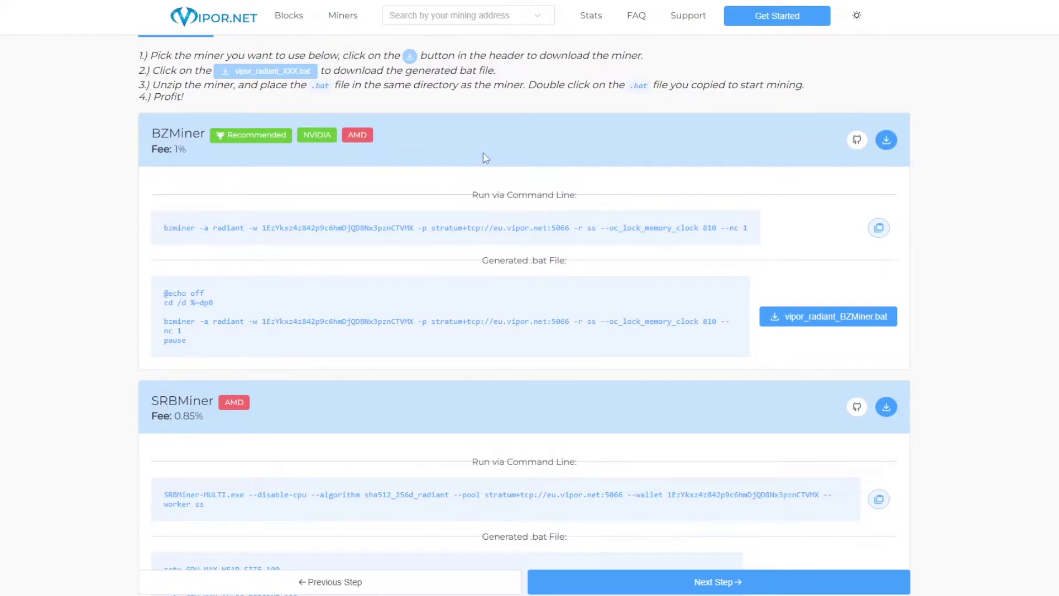
Download bzminer_v12.2.0_windows.zip from the BzMiner v12.2.0 GitHub release assets
{"action": "left_click", "coordinate": [885, 141]}
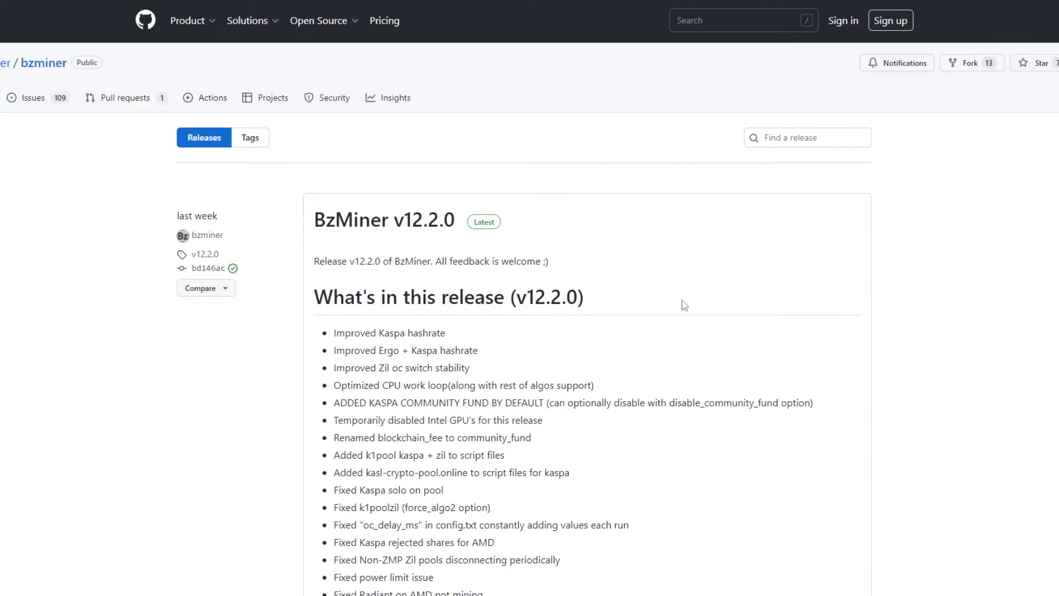
{"action": "scroll", "coordinate": [546, 261], "scroll_direction": "down", "scroll_amount": 3}
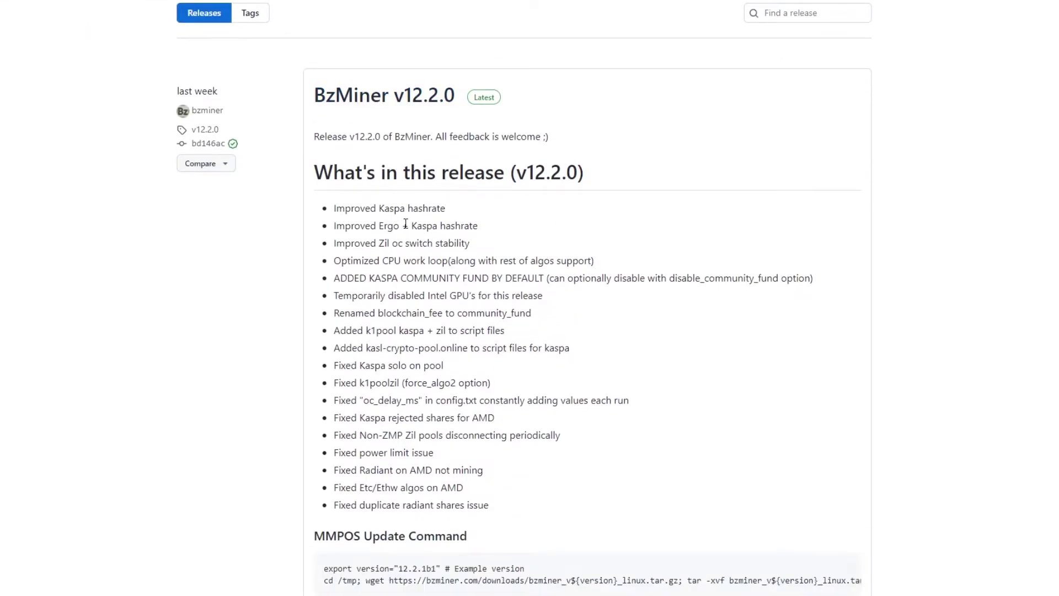
{"action": "scroll", "coordinate": [406, 227], "scroll_direction": "down", "scroll_amount": 3}
{"action": "scroll", "coordinate": [406, 226], "scroll_direction": "down", "scroll_amount": 10}
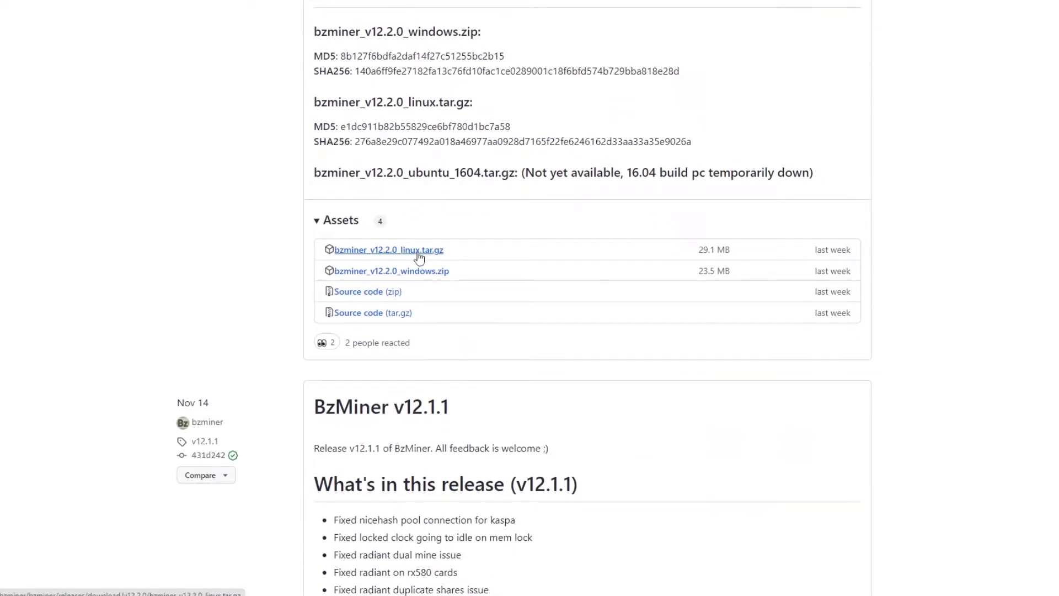
{"action": "left_click", "coordinate": [428, 276]}
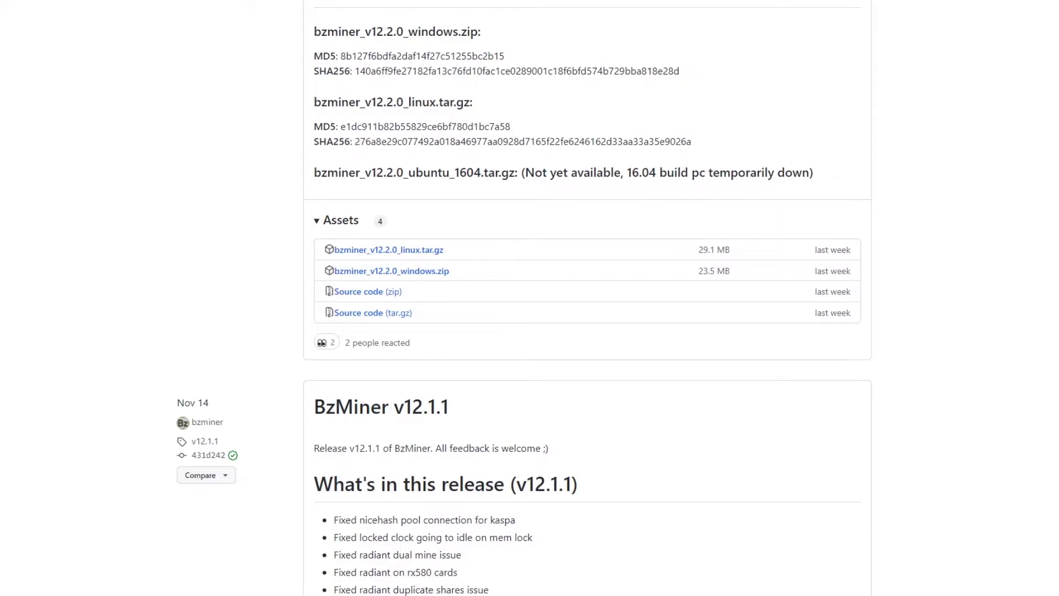
{"action": "key", "text": "alt+Tab"}
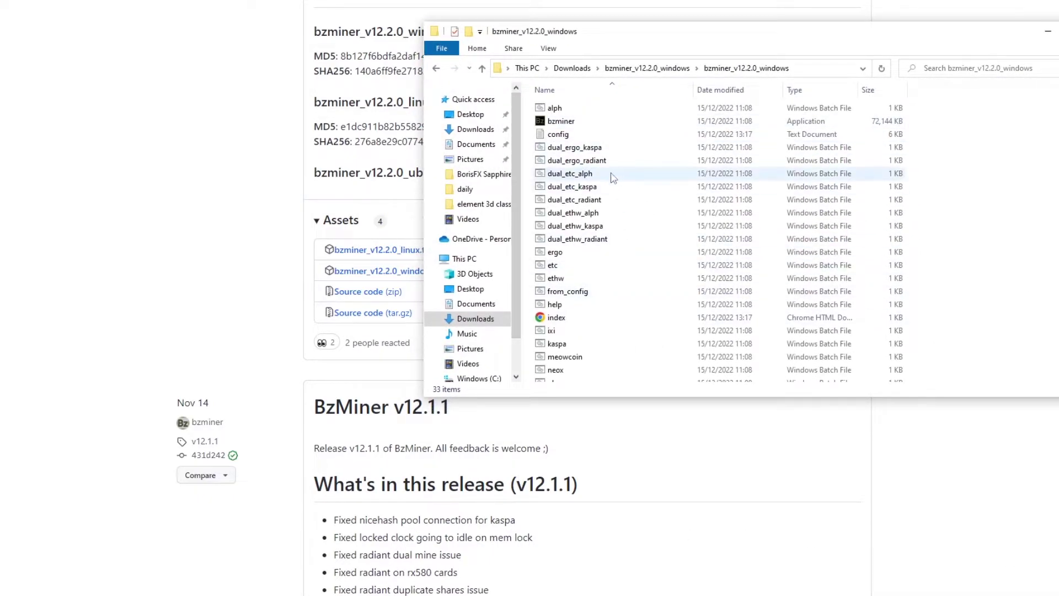
Open radiant.bat from the bzminer_v12.2.0_windows folder in Notepad for editing
{"action": "scroll", "coordinate": [611, 209], "scroll_direction": "down", "scroll_amount": 4}
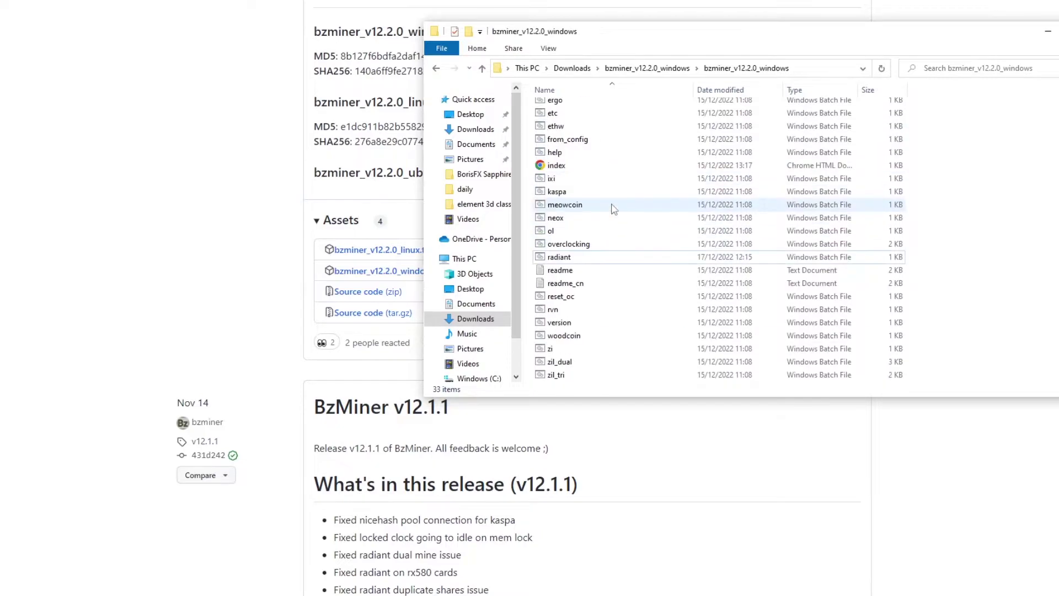
{"action": "right_click", "coordinate": [565, 260]}
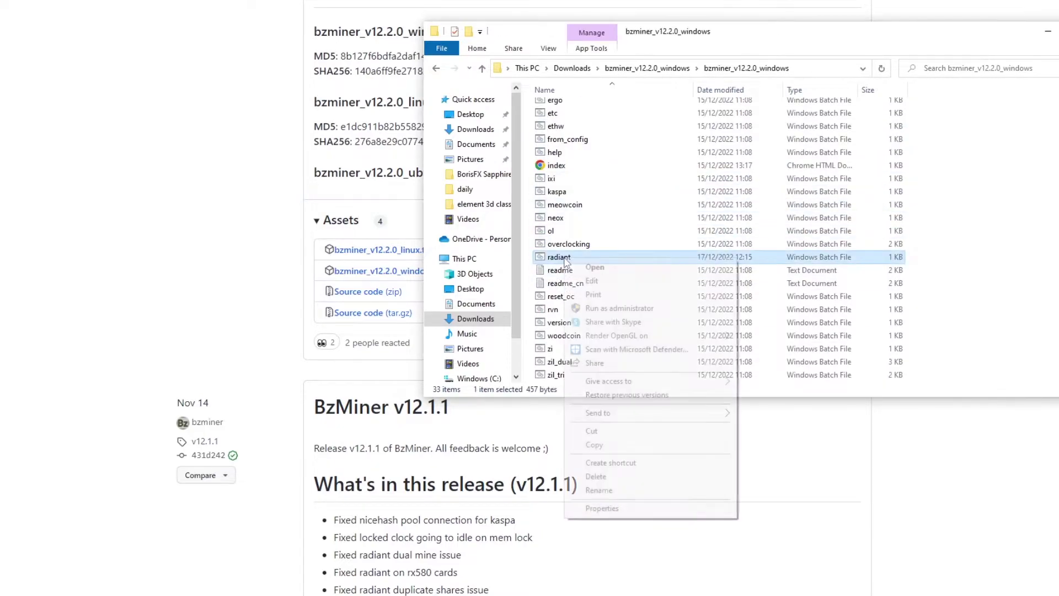
{"action": "left_click", "coordinate": [597, 282]}
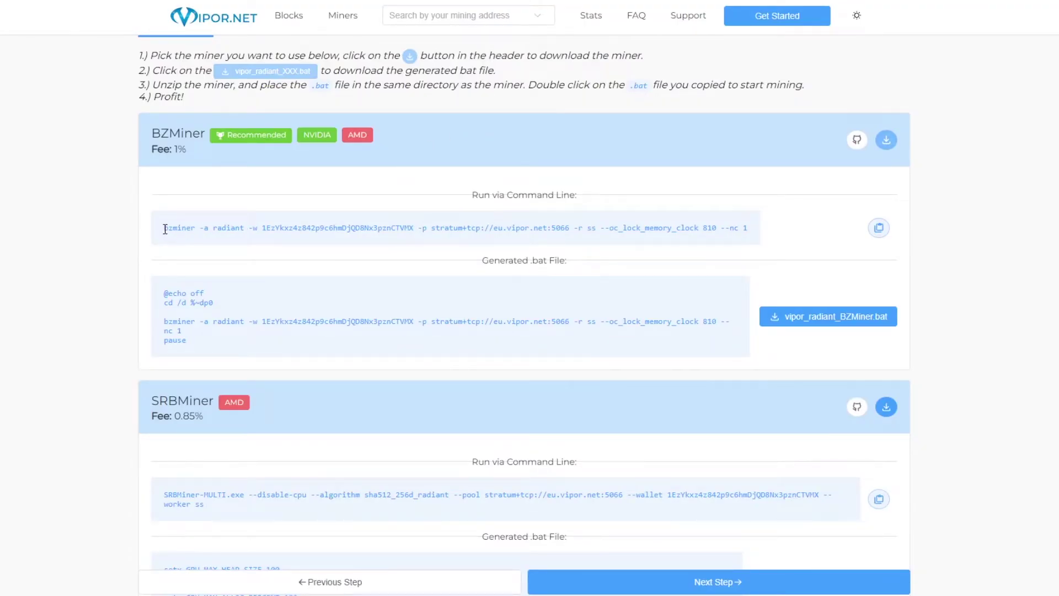
Replace radiant.bat's contents with Vipor.net's copied BZMiner command and select its trailing overclock flags
{"action": "left_click_drag", "start_coordinate": [165, 228], "coordinate": [758, 227]}
{"action": "right_click", "coordinate": [722, 227]}
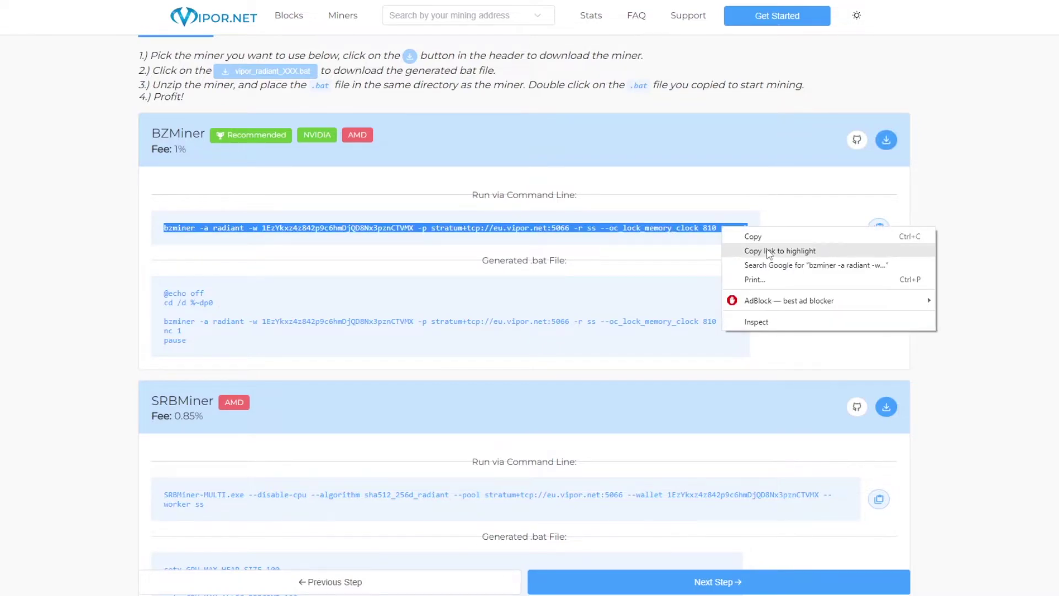
{"action": "left_click", "coordinate": [753, 236]}
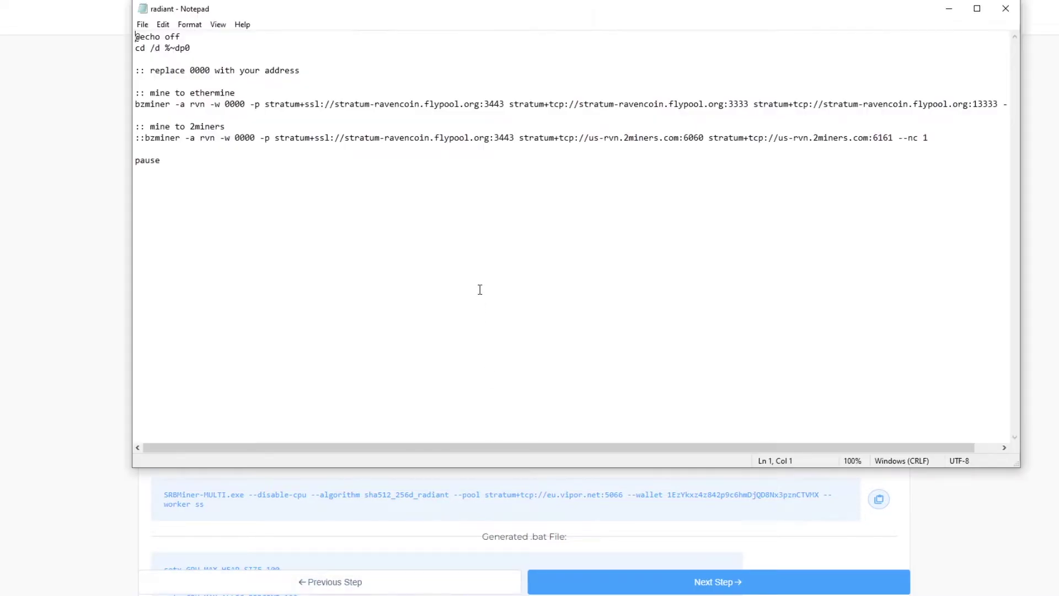
{"action": "key", "text": "ctrl+a"}
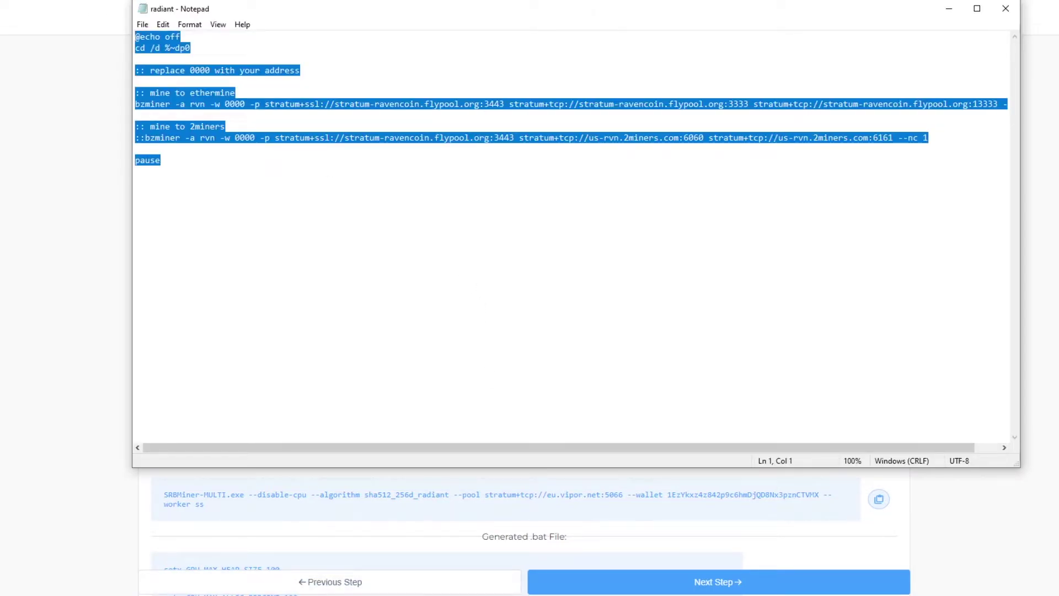
{"action": "key", "text": "ctrl+v"}
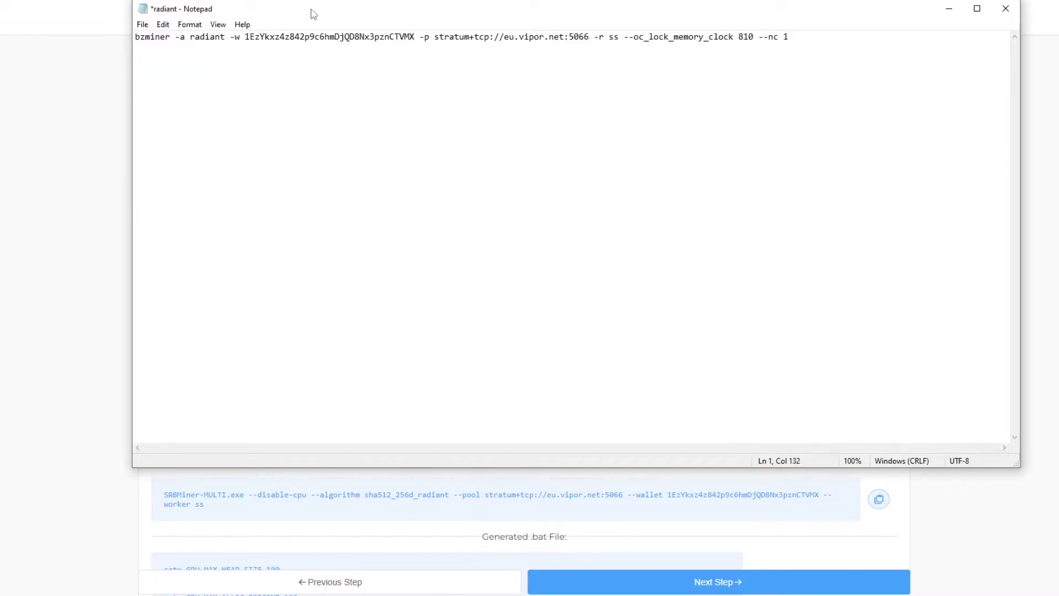
{"action": "left_click_drag", "start_coordinate": [626, 37], "coordinate": [790, 51]}
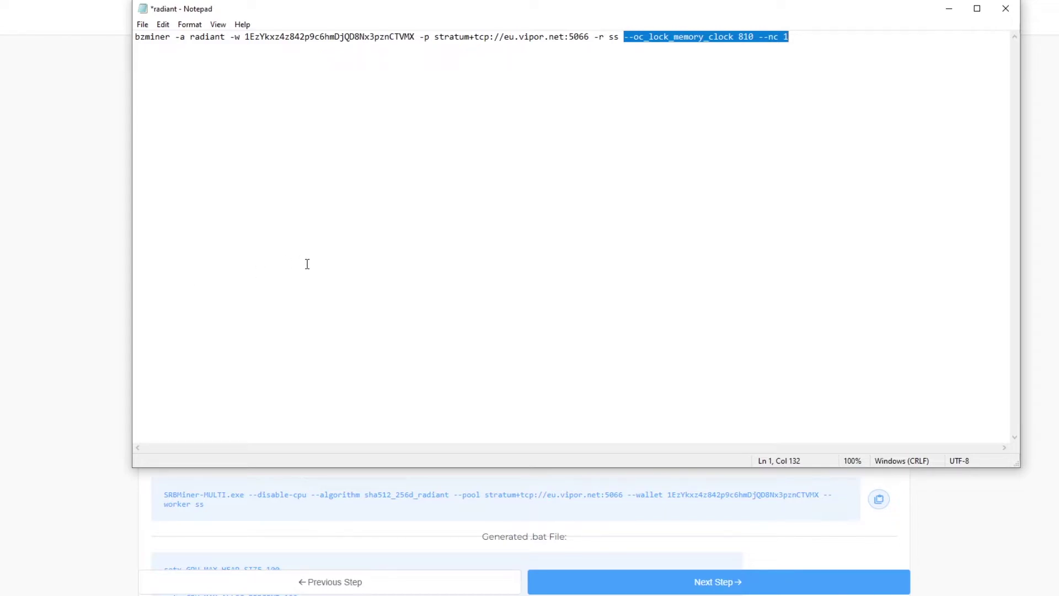
Advance the Vipor guide to #7 Optimize Overclocks and highlight its example GPU overclock table
{"action": "left_click", "coordinate": [75, 165]}
{"action": "left_click", "coordinate": [678, 580]}
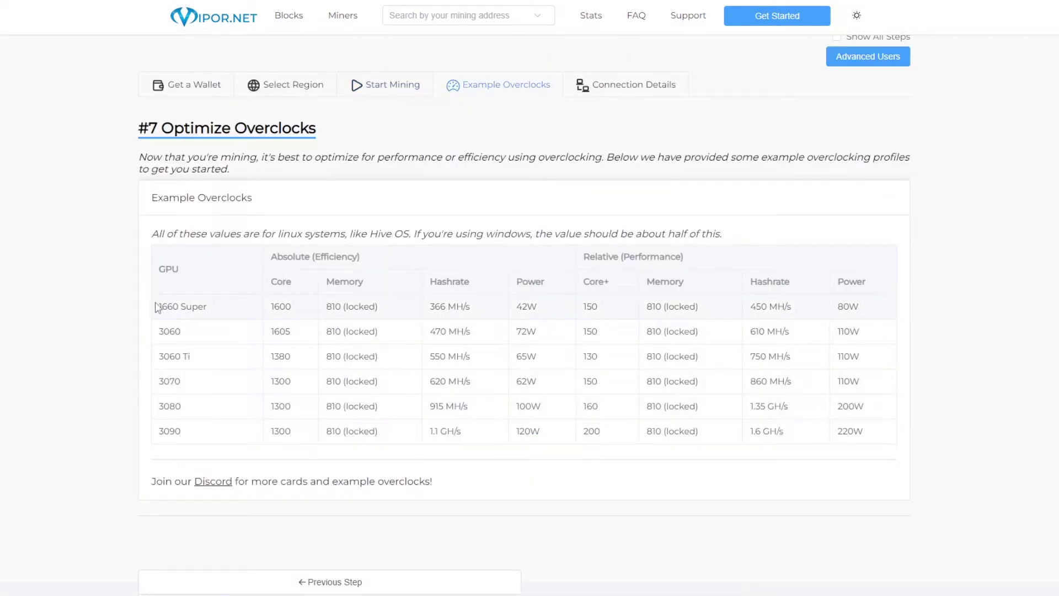
{"action": "left_click_drag", "start_coordinate": [157, 306], "coordinate": [874, 441]}
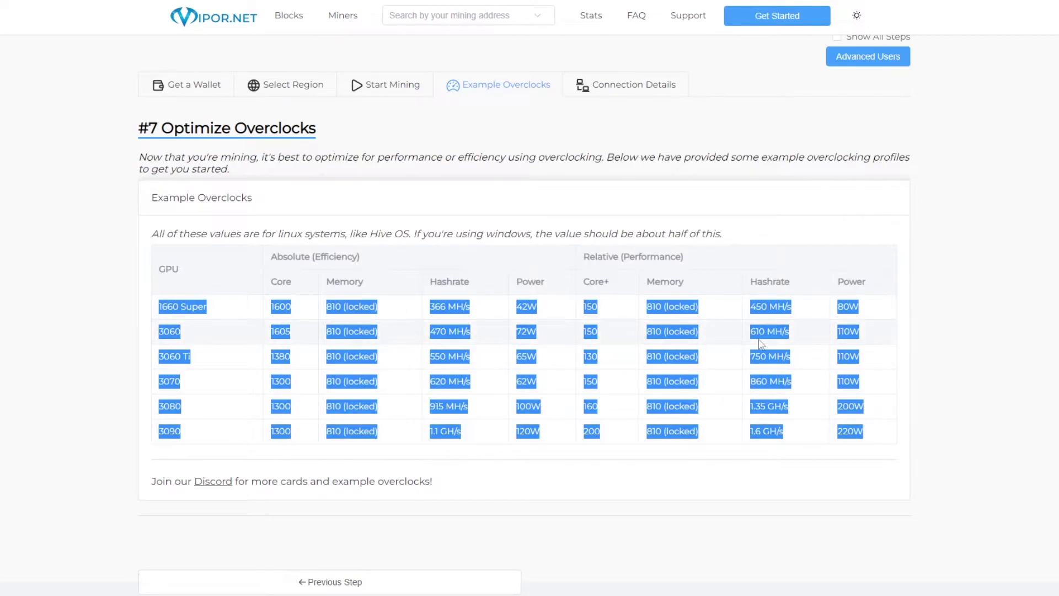
{"action": "left_click", "coordinate": [936, 305]}
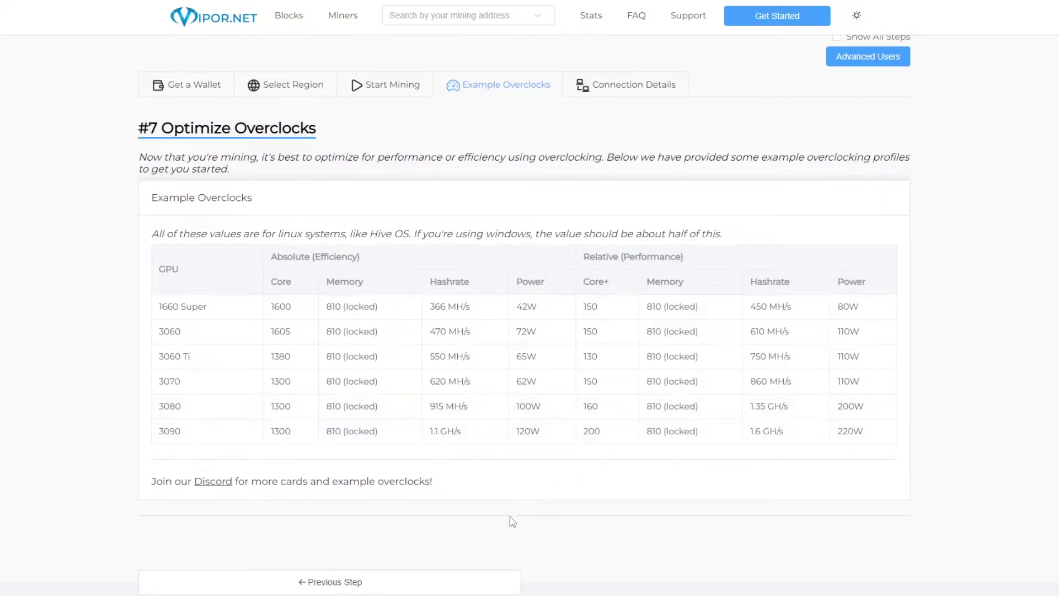
Delete the overclock options from radiant.bat and save the file
{"action": "key", "text": "alt+Tab"}
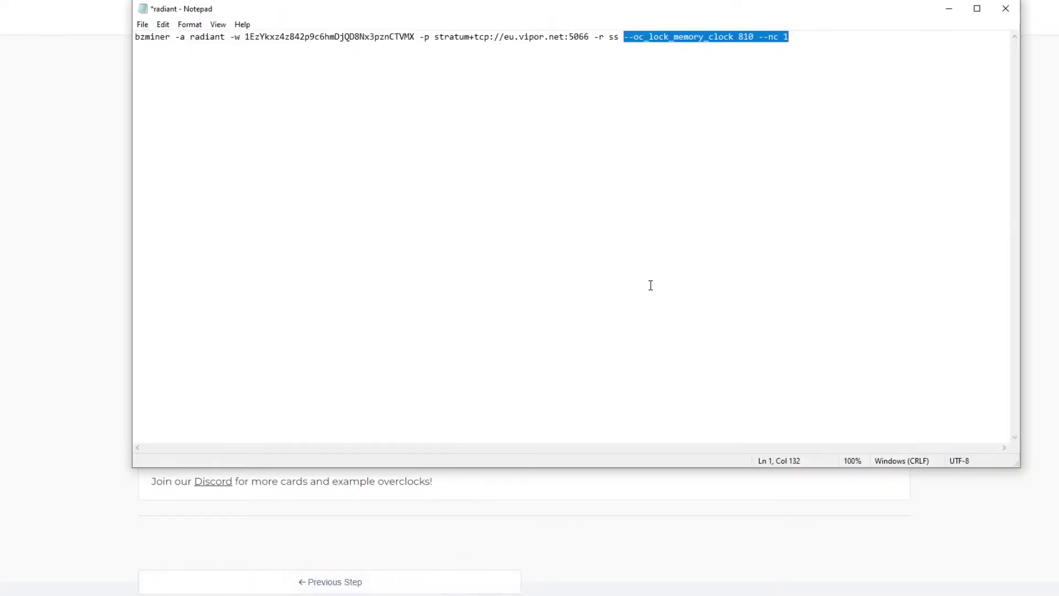
{"action": "key", "text": "BackSpace"}
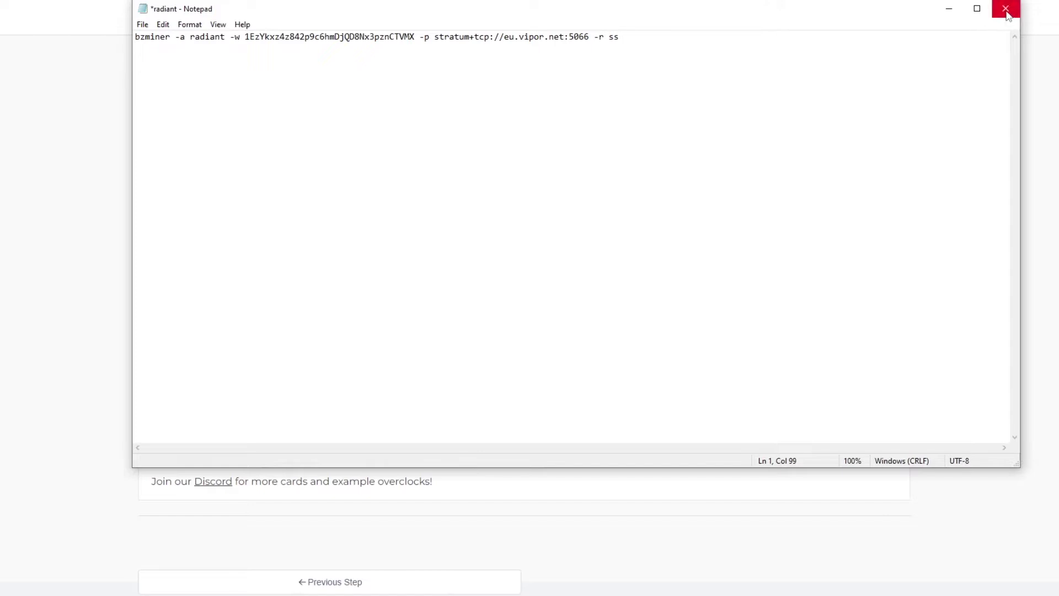
{"action": "left_click", "coordinate": [1006, 8]}
{"action": "left_click", "coordinate": [486, 292]}
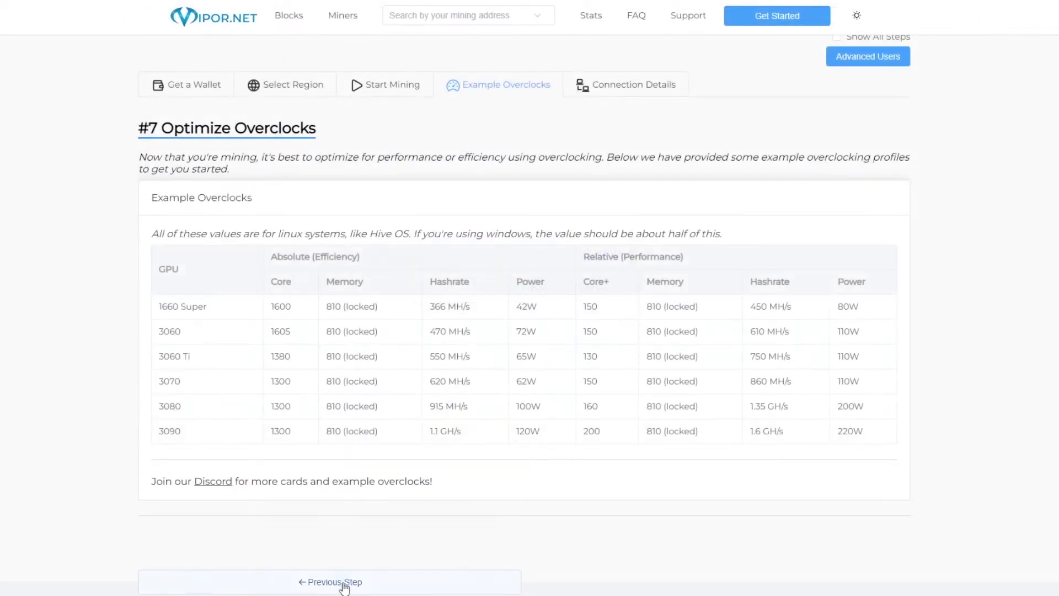
Run radiant.bat so BzMiner connects to eu.vipor.net:5066, then close the miner console
{"action": "key", "text": "alt+Tab"}
{"action": "double_click", "coordinate": [637, 257]}
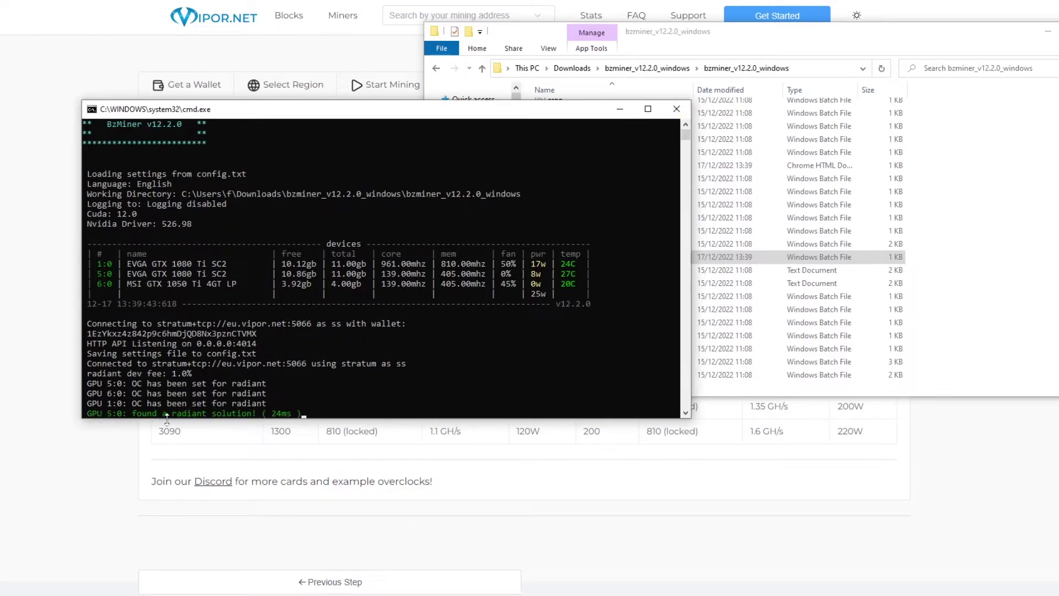
{"action": "left_click", "coordinate": [682, 112]}
Load the Vipor.net mining stats page for the saved wallet address
{"action": "left_click", "coordinate": [1037, 28]}
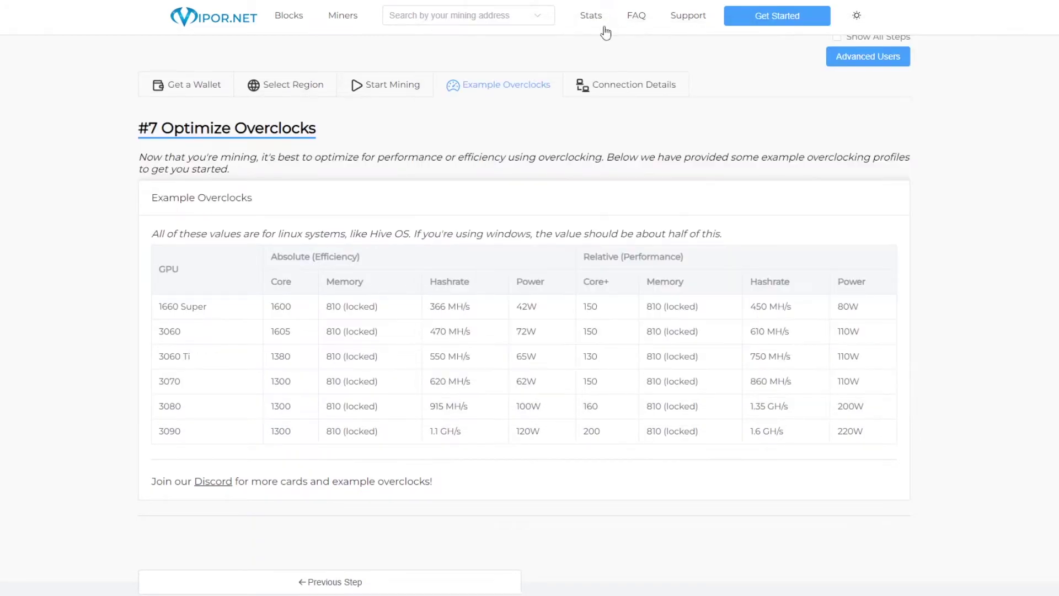
{"action": "left_click", "coordinate": [468, 22]}
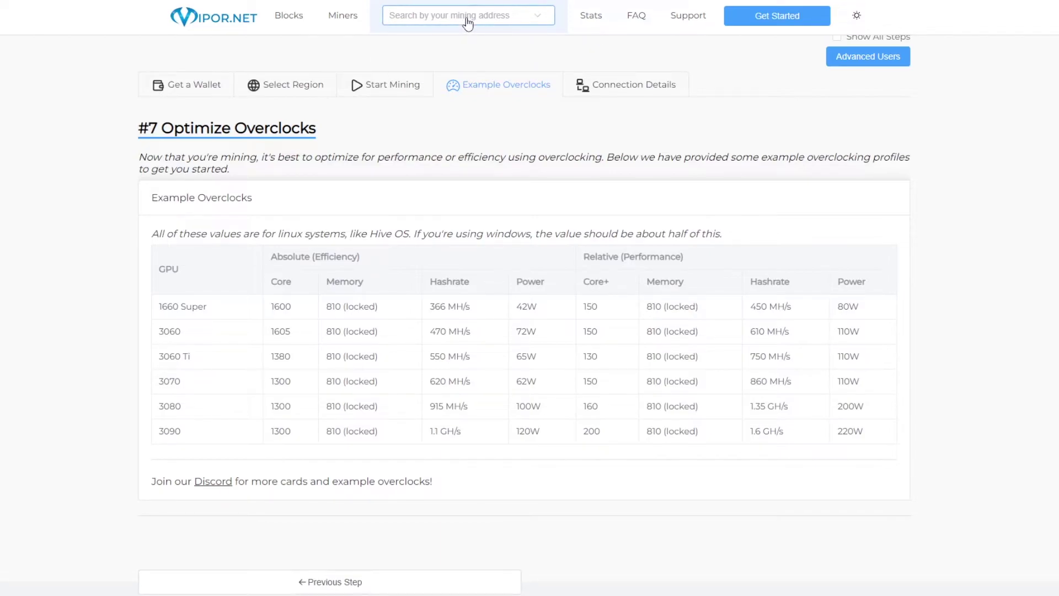
{"action": "right_click", "coordinate": [466, 18]}
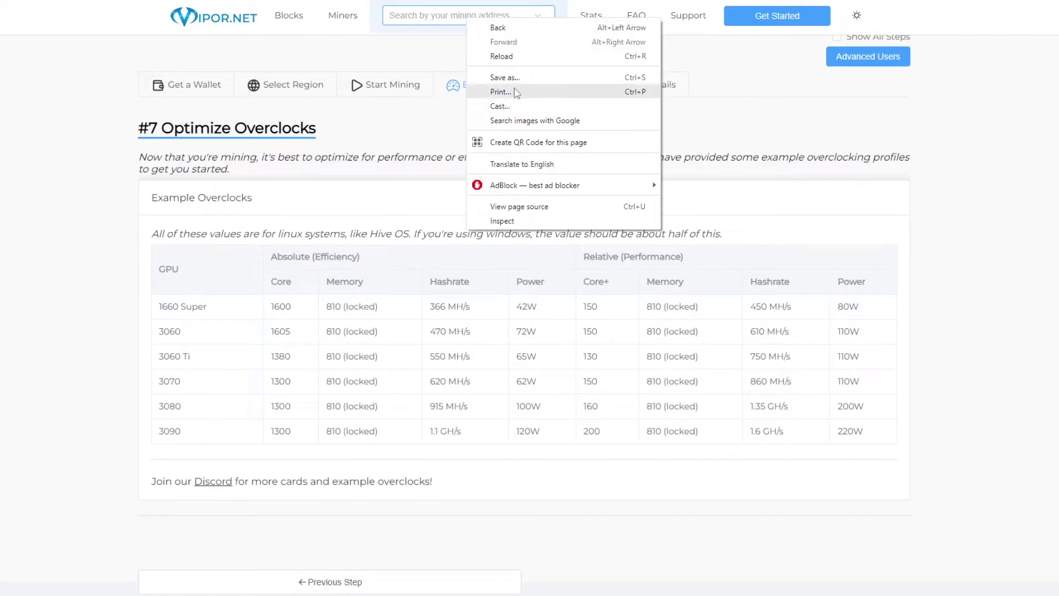
{"action": "left_click", "coordinate": [438, 18]}
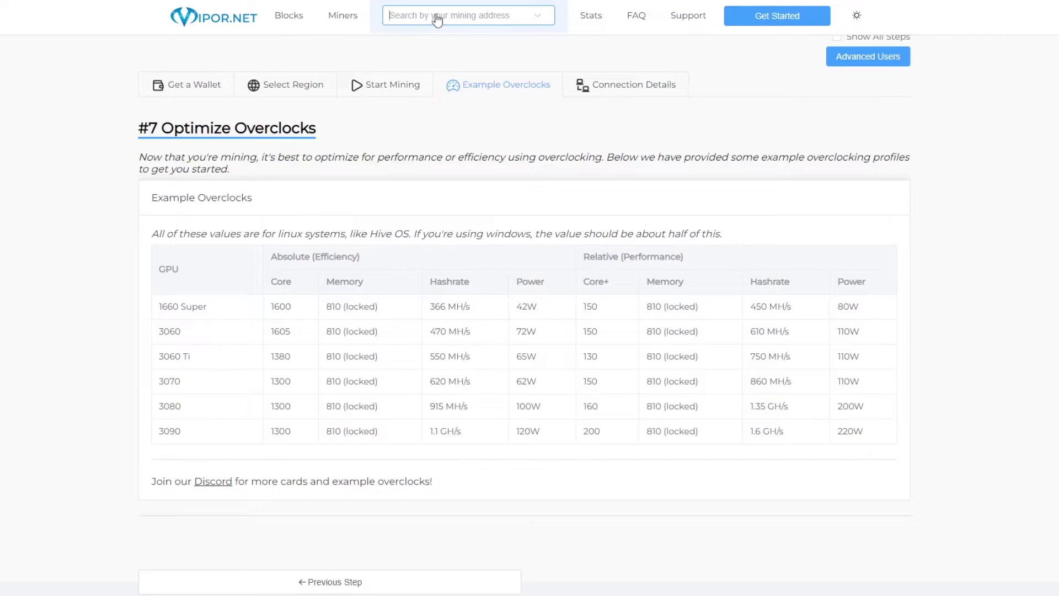
{"action": "left_click", "coordinate": [546, 20]}
{"action": "left_click", "coordinate": [515, 56]}
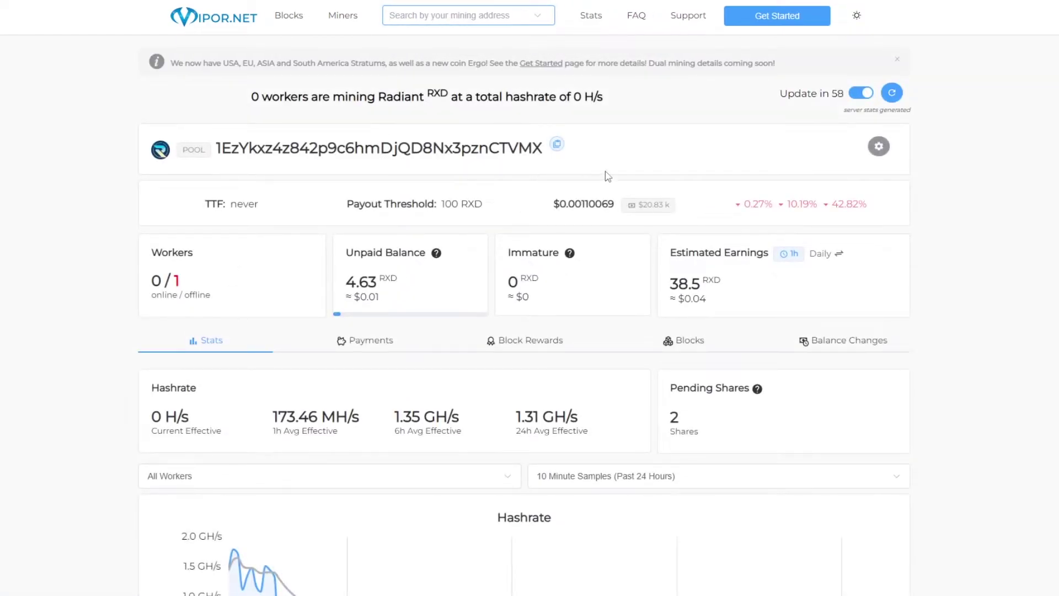
Switch Estimated Earnings to the monthly figure of 1,154.2 RXD
{"action": "scroll", "coordinate": [628, 193], "scroll_direction": "down", "scroll_amount": 2}
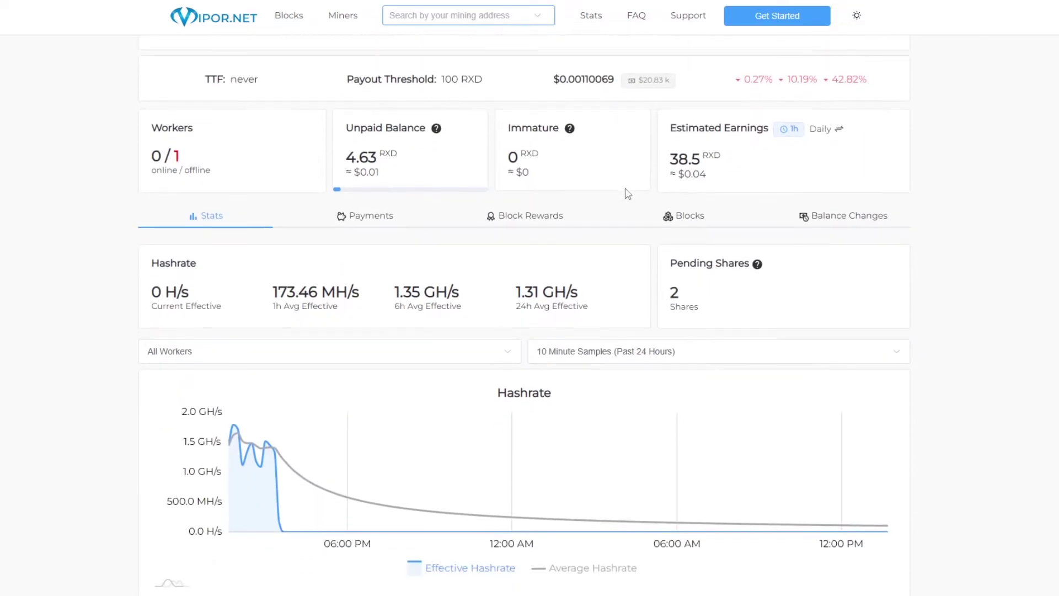
{"action": "scroll", "coordinate": [628, 193], "scroll_direction": "up", "scroll_amount": 1}
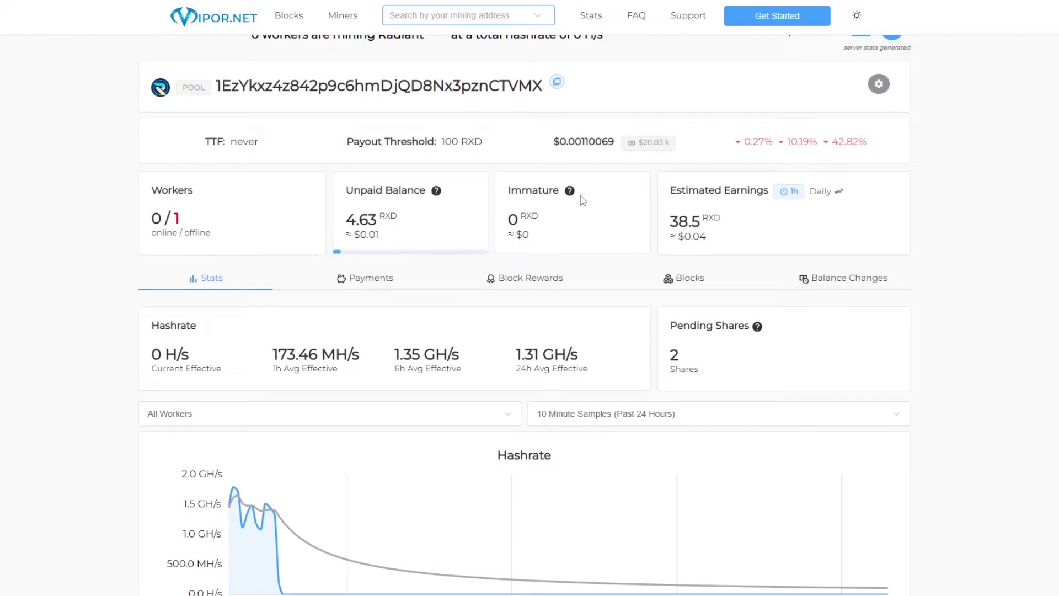
{"action": "mouse_move", "coordinate": [435, 198]}
{"action": "left_click", "coordinate": [824, 194]}
{"action": "left_click", "coordinate": [826, 198]}
Select the Payout Threshold line on the wallet's stats page
{"action": "scroll", "coordinate": [381, 374], "scroll_direction": "down", "scroll_amount": 3}
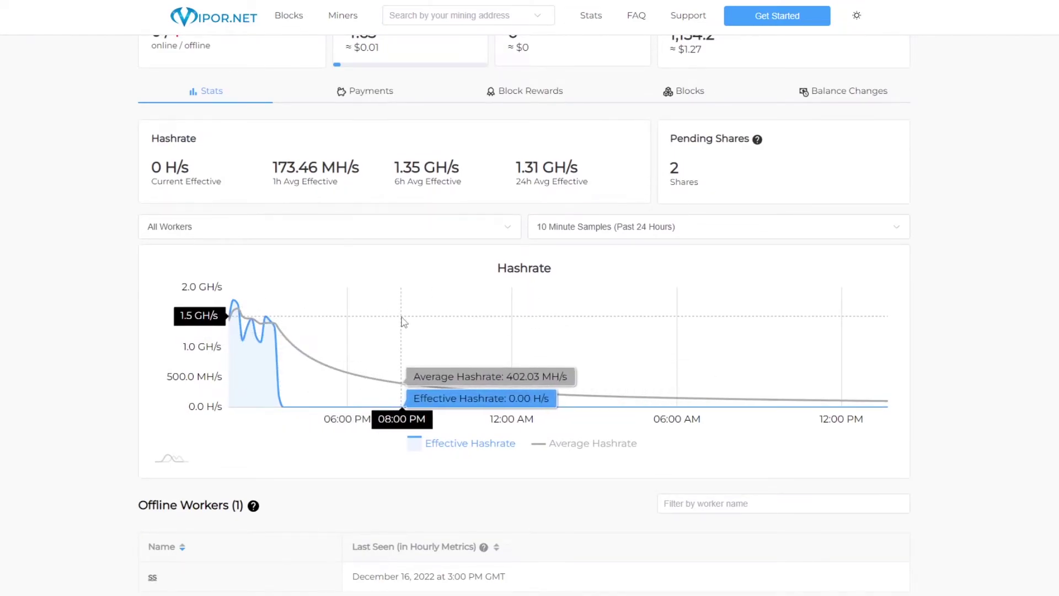
{"action": "scroll", "coordinate": [403, 320], "scroll_direction": "up", "scroll_amount": 2}
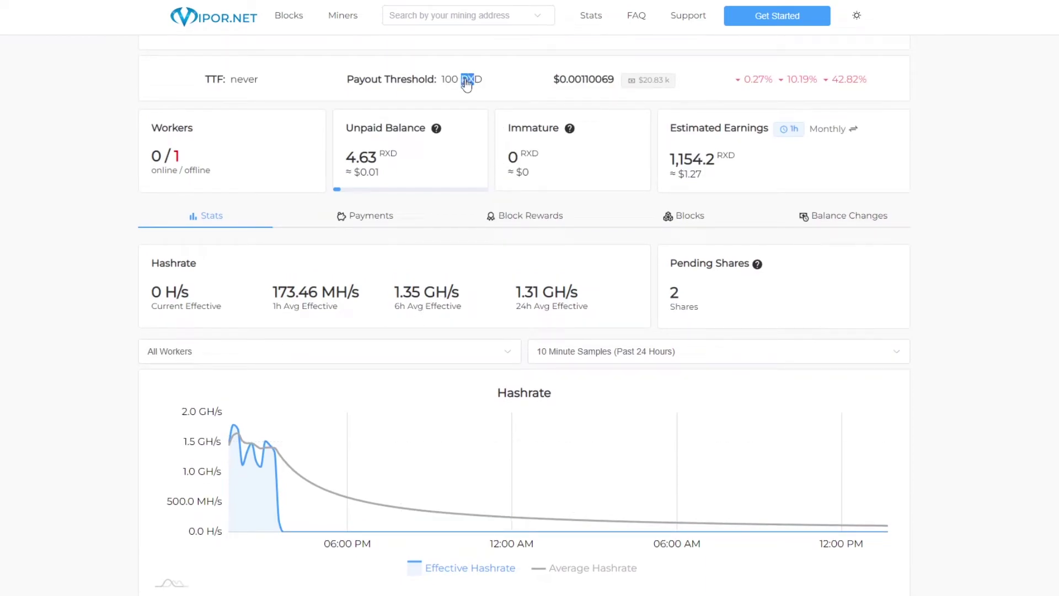
{"action": "left_click_drag", "start_coordinate": [473, 80], "coordinate": [439, 81]}
{"action": "triple_click", "coordinate": [513, 81]}
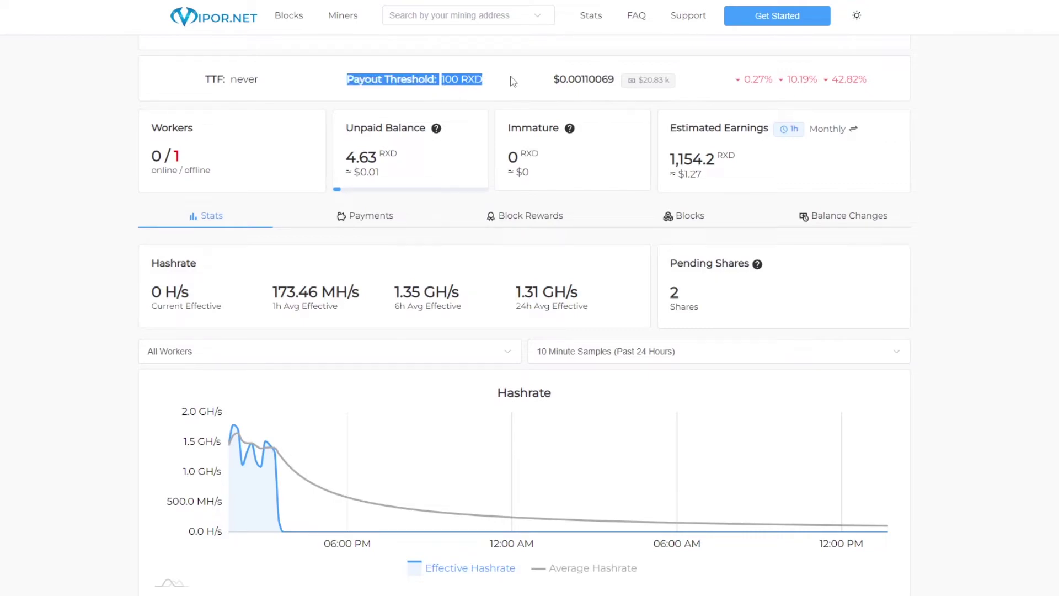
Open the Block Rewards tab and scroll through the wallet's reward payout table
{"action": "left_click", "coordinate": [544, 220]}
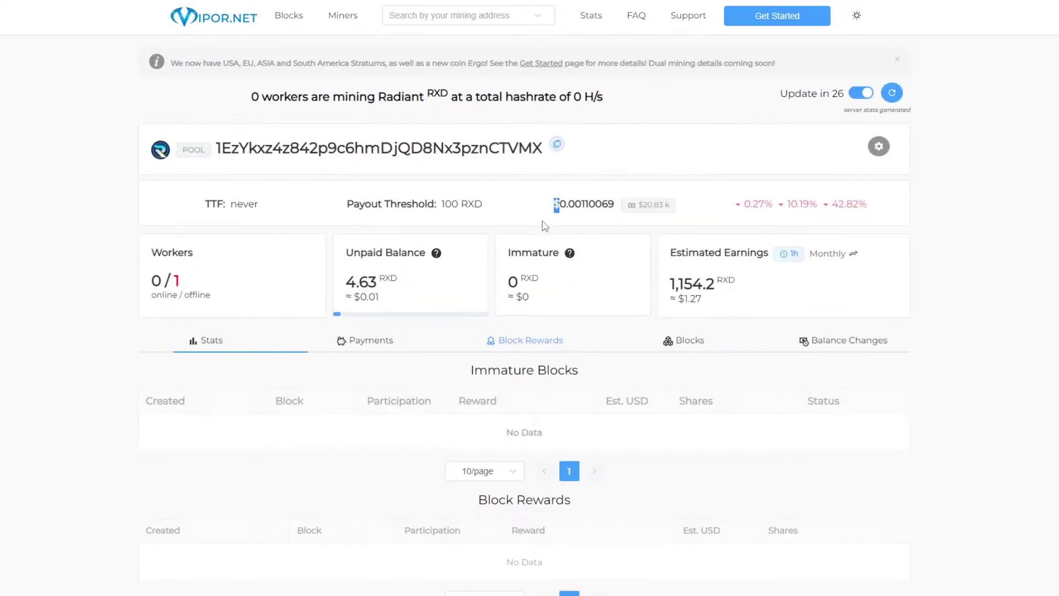
{"action": "scroll", "coordinate": [524, 300], "scroll_direction": "down", "scroll_amount": 5}
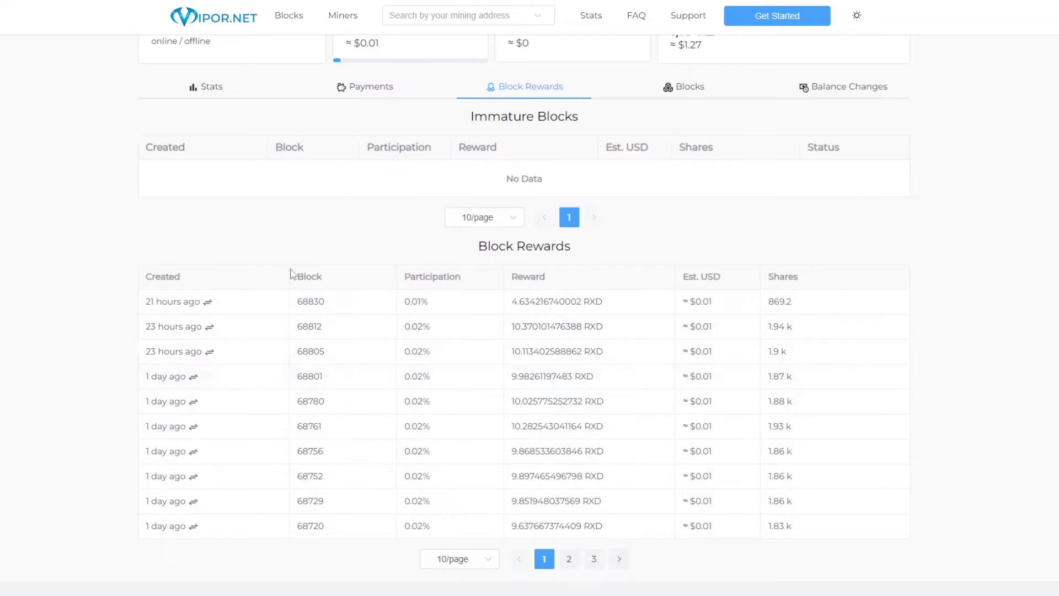
{"action": "scroll", "coordinate": [312, 265], "scroll_direction": "up", "scroll_amount": 5}
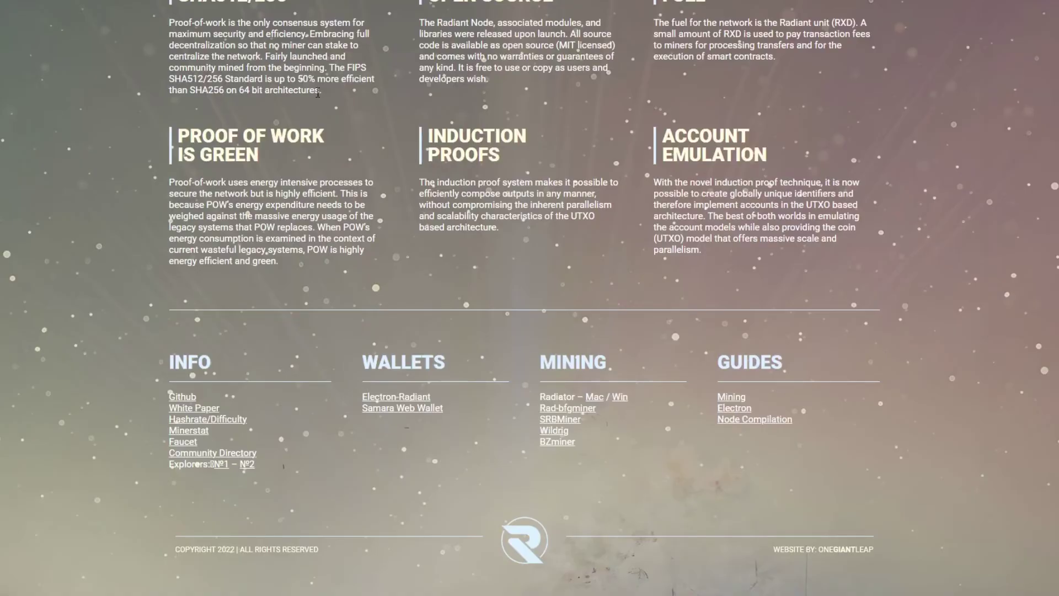
Scroll up the Radiant website from the footer toward the Build, Mine and Create section
{"action": "scroll", "coordinate": [646, 315], "scroll_direction": "up", "scroll_amount": 8}
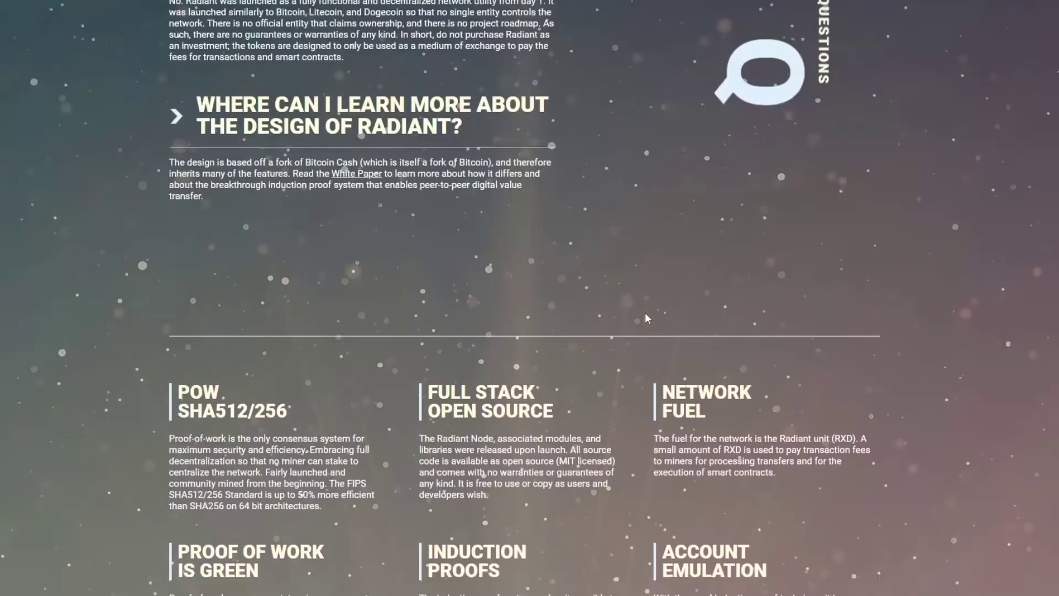
{"action": "scroll", "coordinate": [647, 318], "scroll_direction": "up", "scroll_amount": 15}
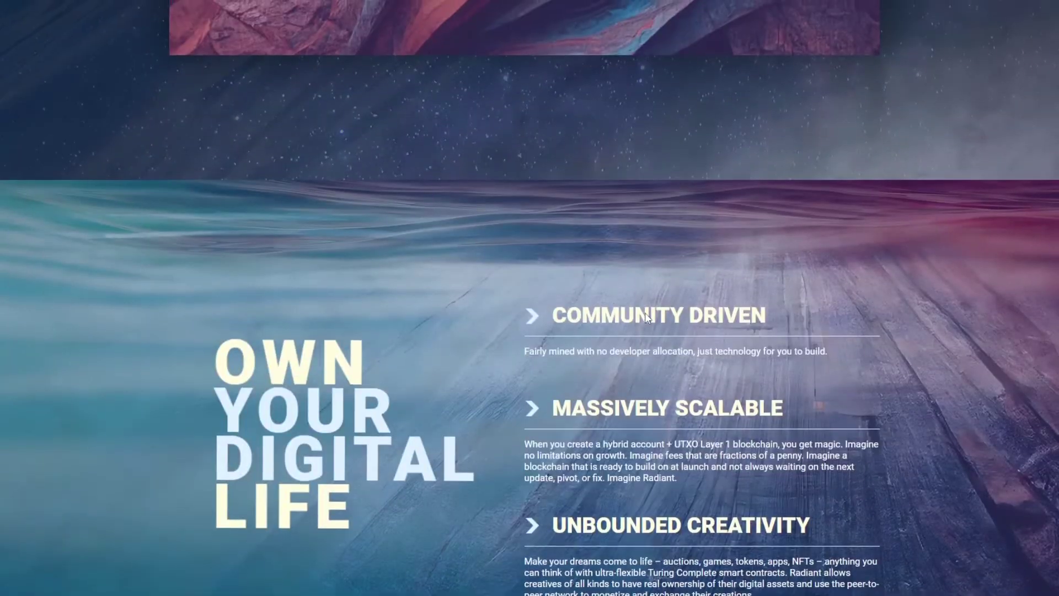